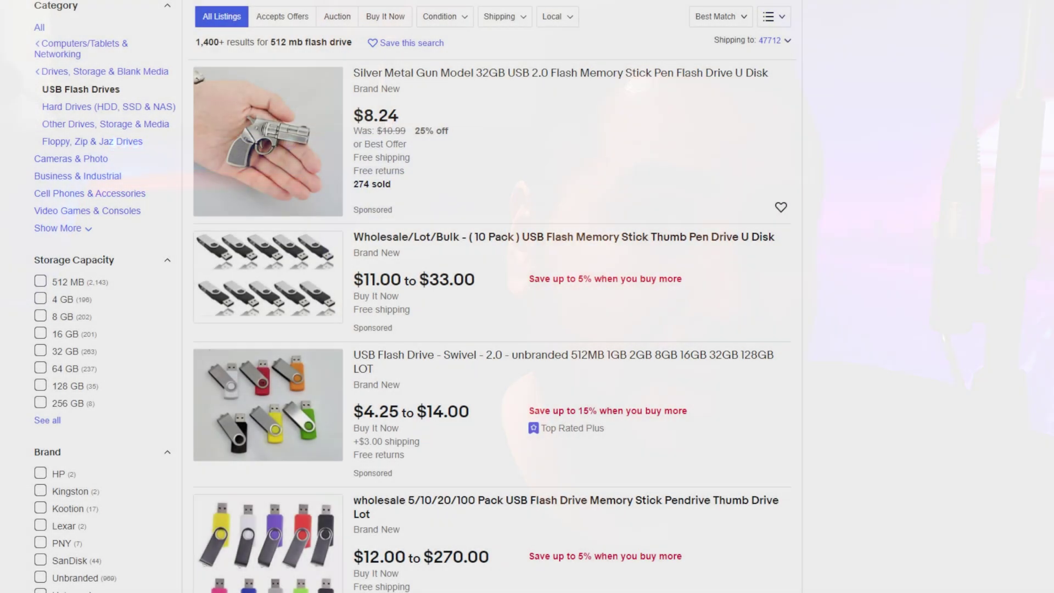
# Step: Browse the eBay listings found for a 512 MB USB flash drive
pyautogui.scroll(-3, 494, 296)
pyautogui.scroll(-4, 494, 297)
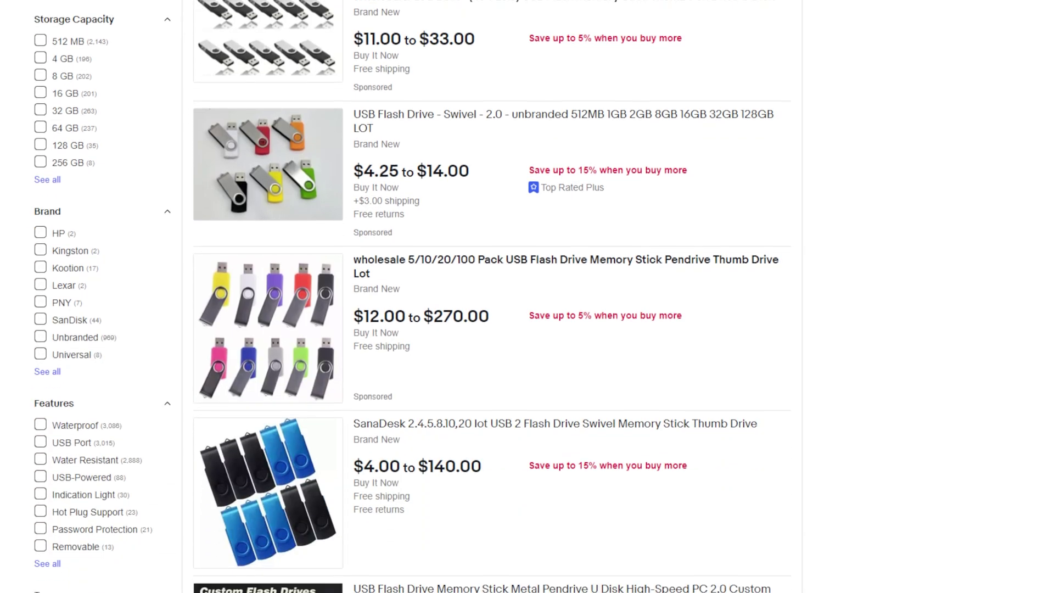
pyautogui.scroll(-4, 494, 297)
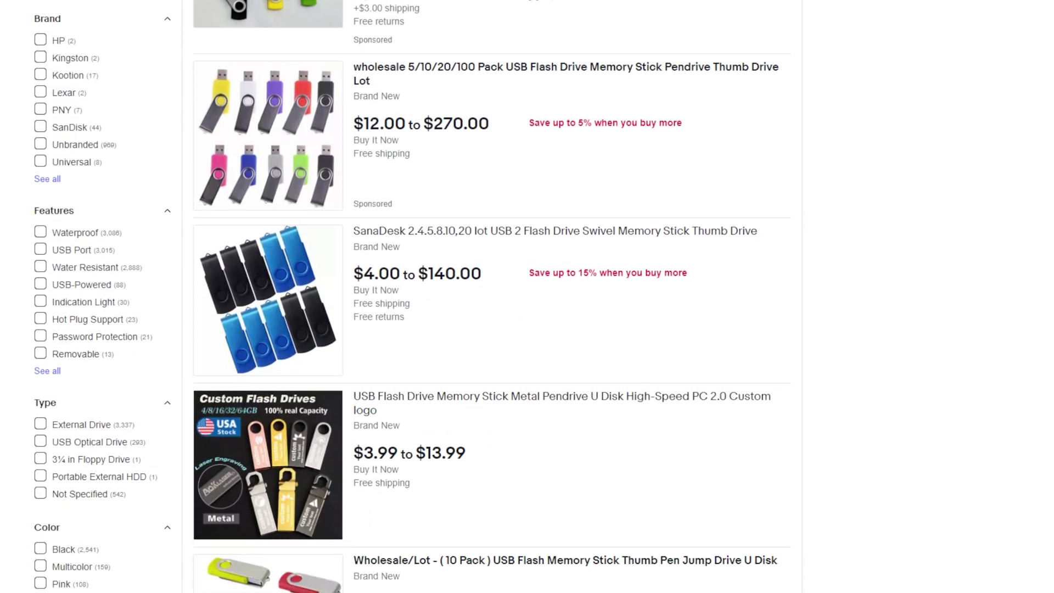
pyautogui.scroll(-8, 494, 296)
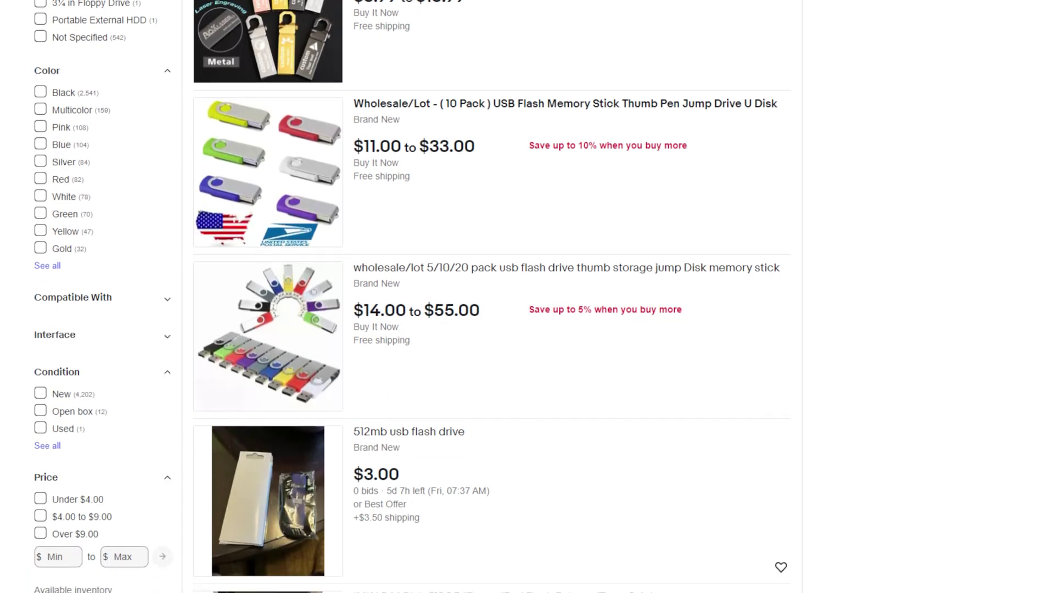
pyautogui.scroll(-1, 494, 296)
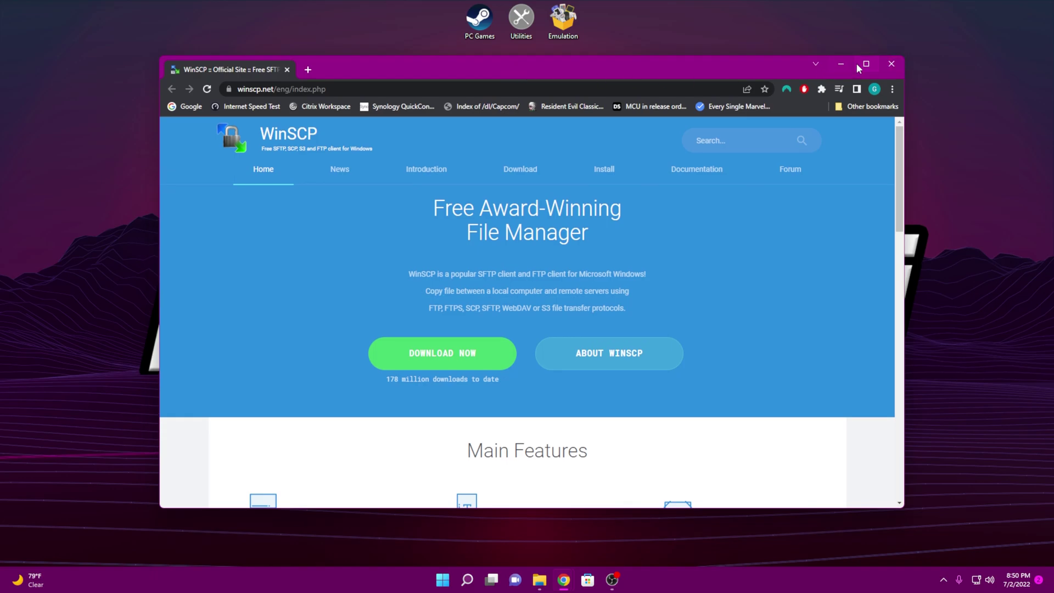
# Step: View the WinSCP home page in a maximized browser window, and close the window
pyautogui.click(865, 63)
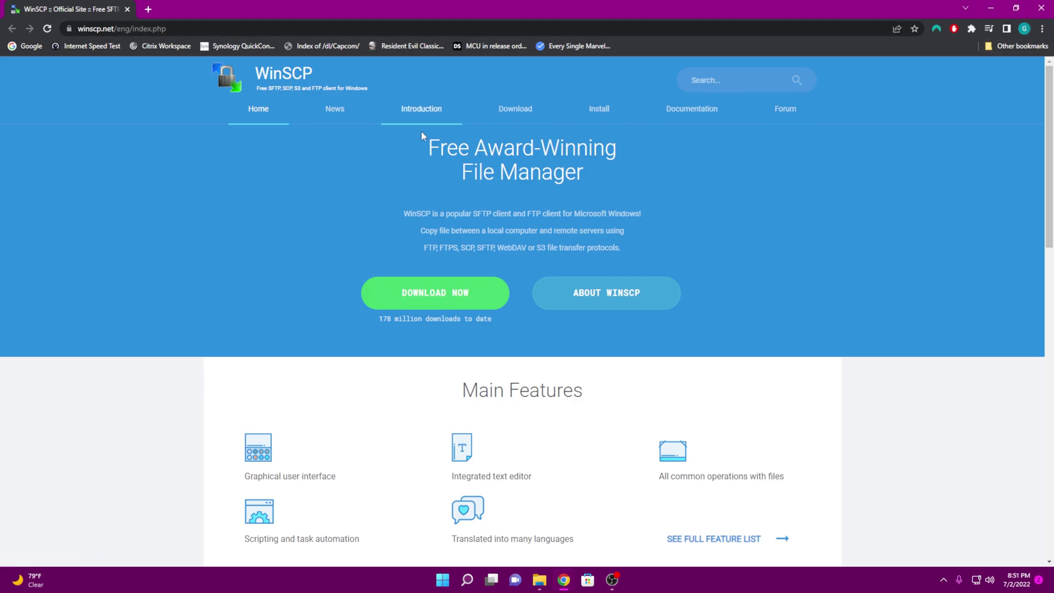
pyautogui.click(1041, 9)
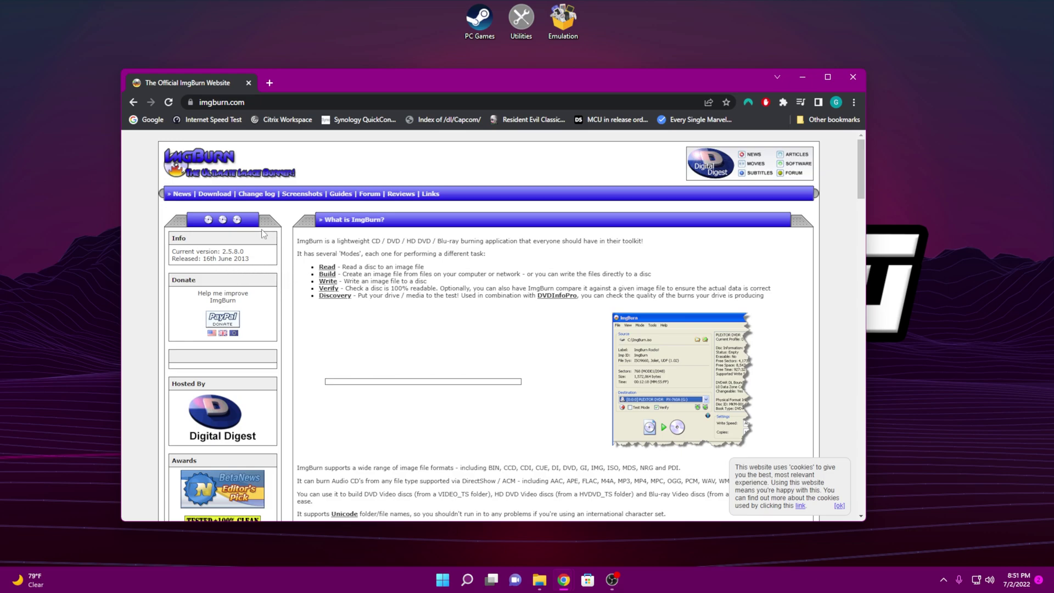
# Step: Read the description of ImgBurn and its supported formats on the official website, and close the browser window
pyautogui.scroll(-4, 483, 314)
pyautogui.scroll(3, 483, 314)
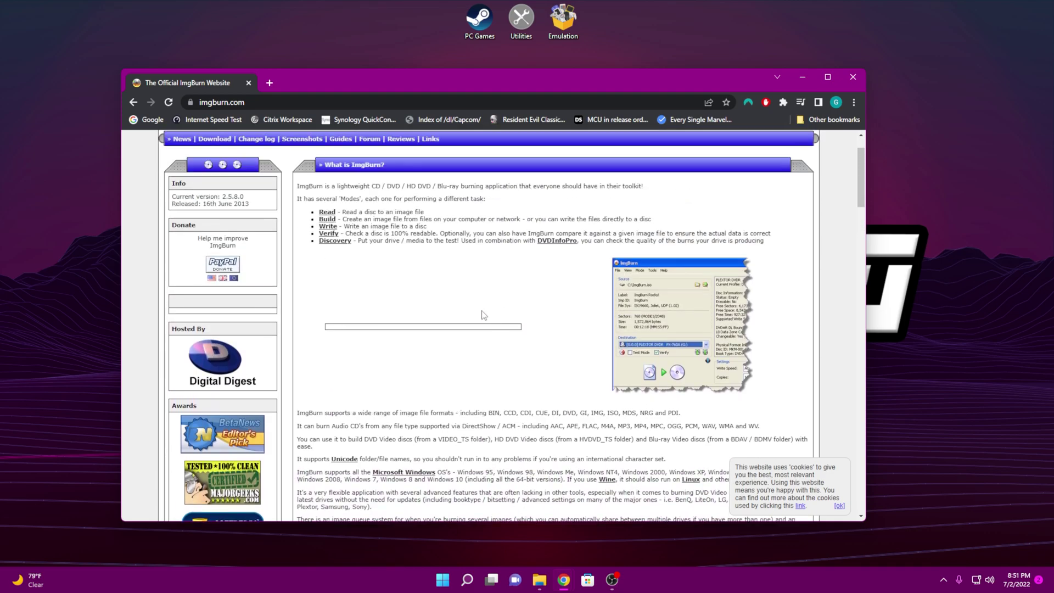
pyautogui.scroll(1, 395, 283)
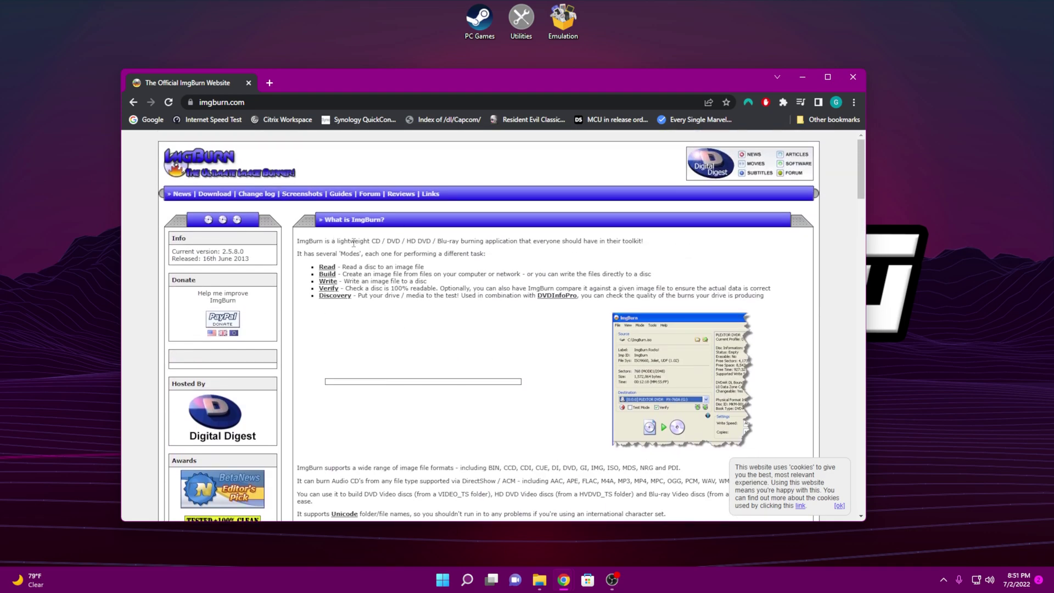
pyautogui.scroll(-3, 564, 329)
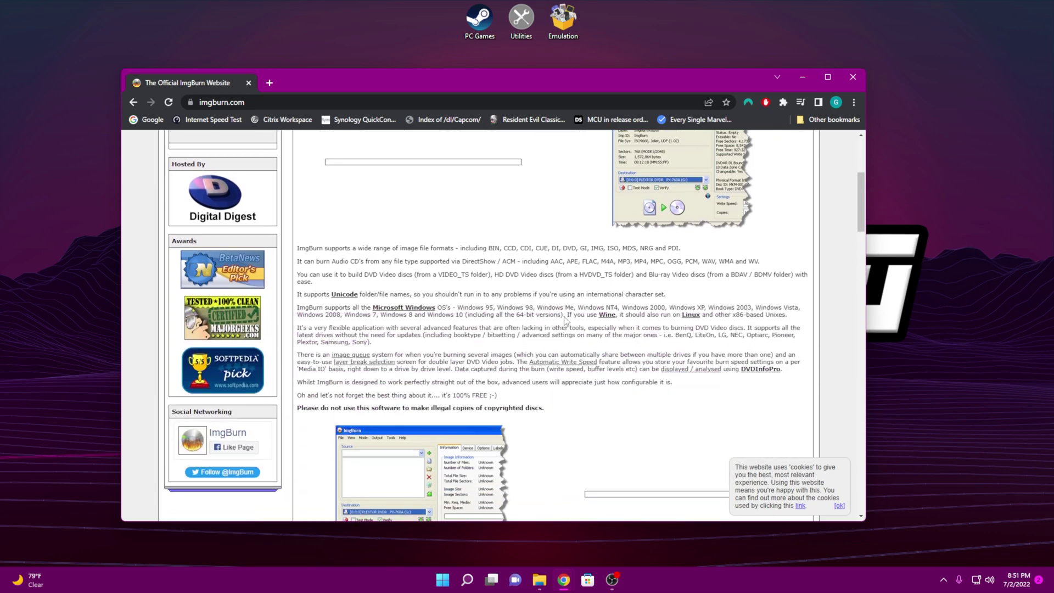
pyautogui.scroll(3, 527, 296)
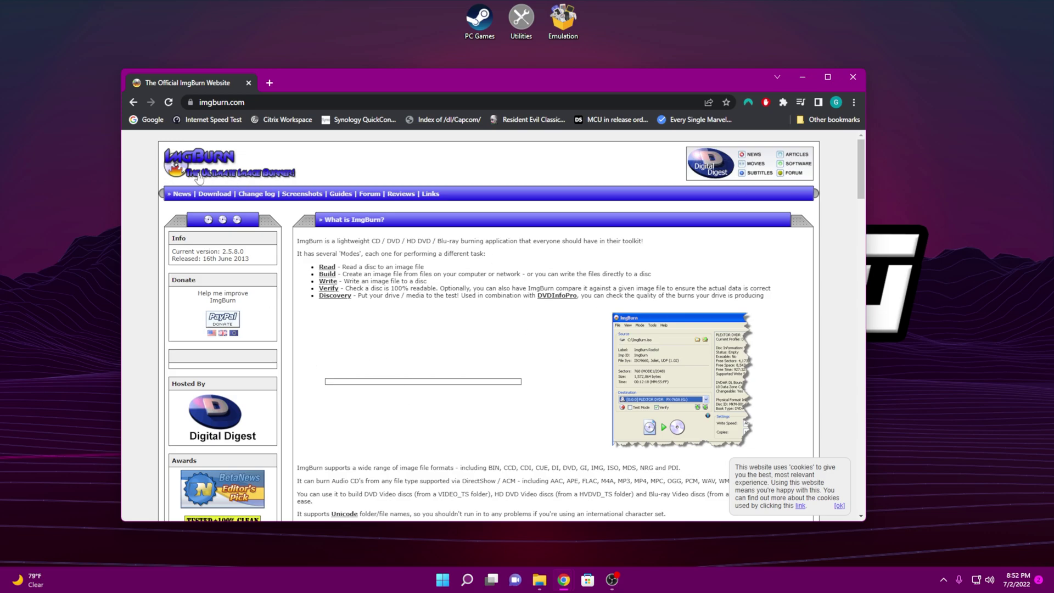
pyautogui.moveTo(141, 147); pyautogui.dragTo(296, 167)
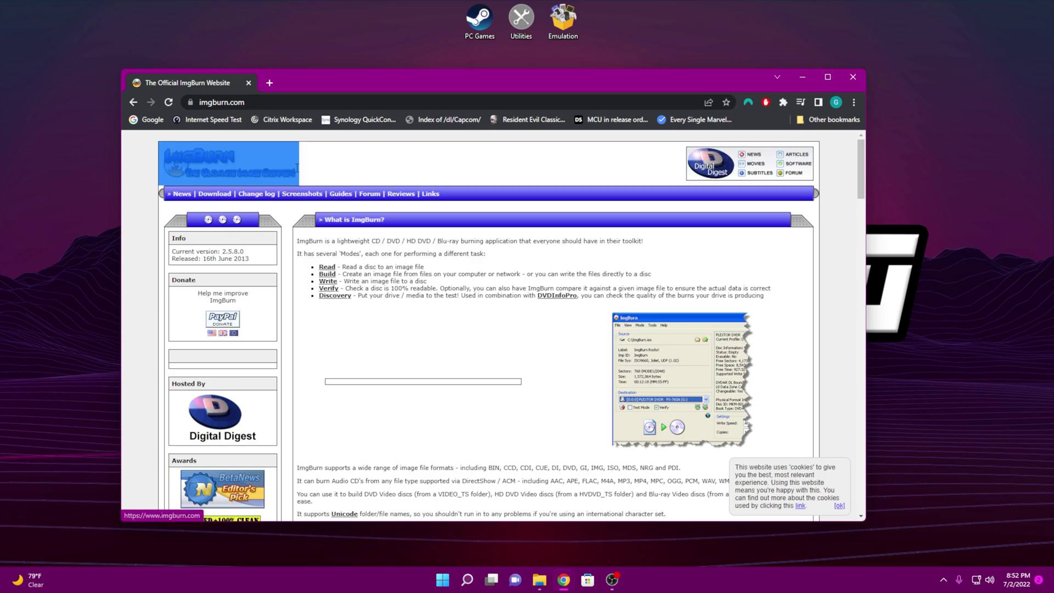
pyautogui.click(318, 174)
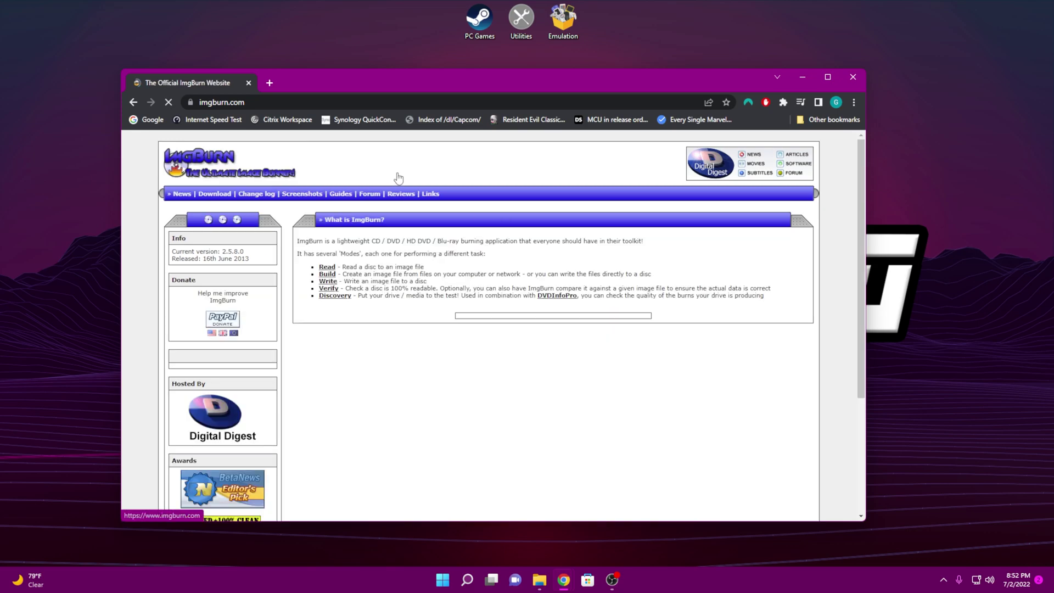
pyautogui.click(853, 82)
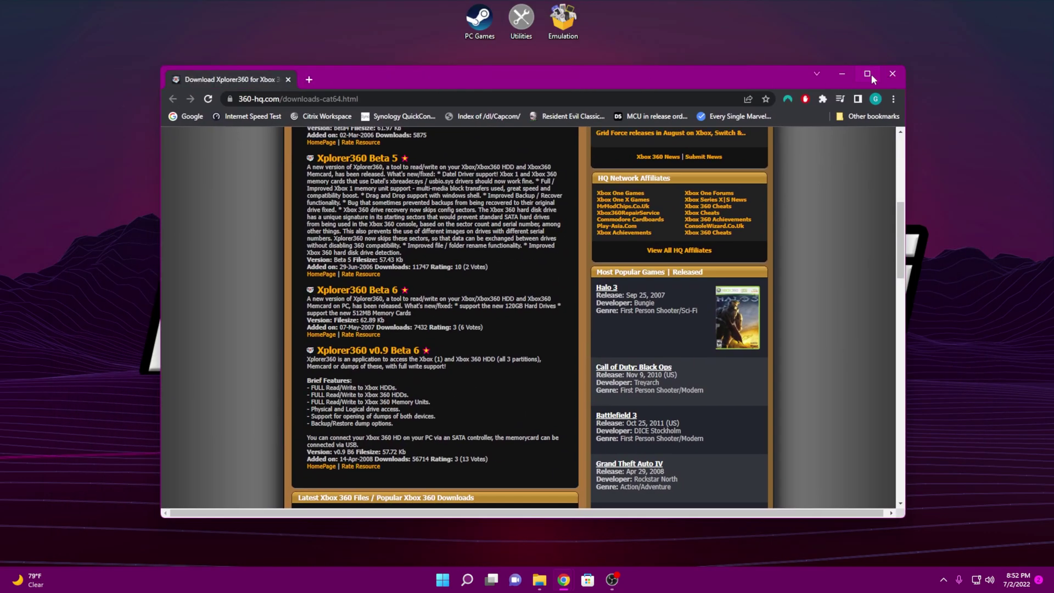
# Step: Open the download page for Xplorer360 v0.9 Beta 6 from the 360-hq listing in a maximized window
pyautogui.click(867, 74)
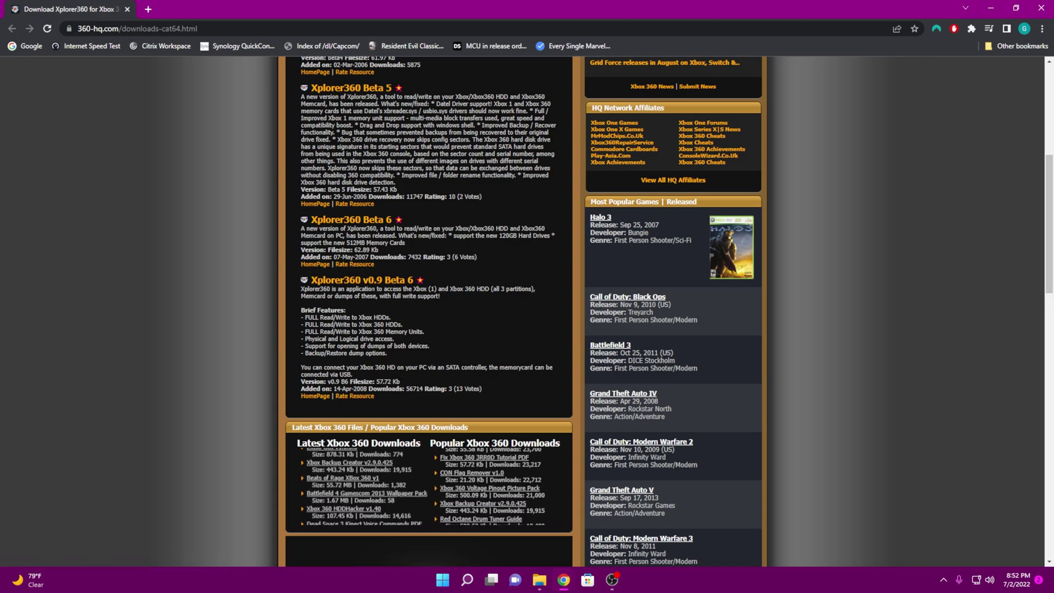
pyautogui.click(404, 285)
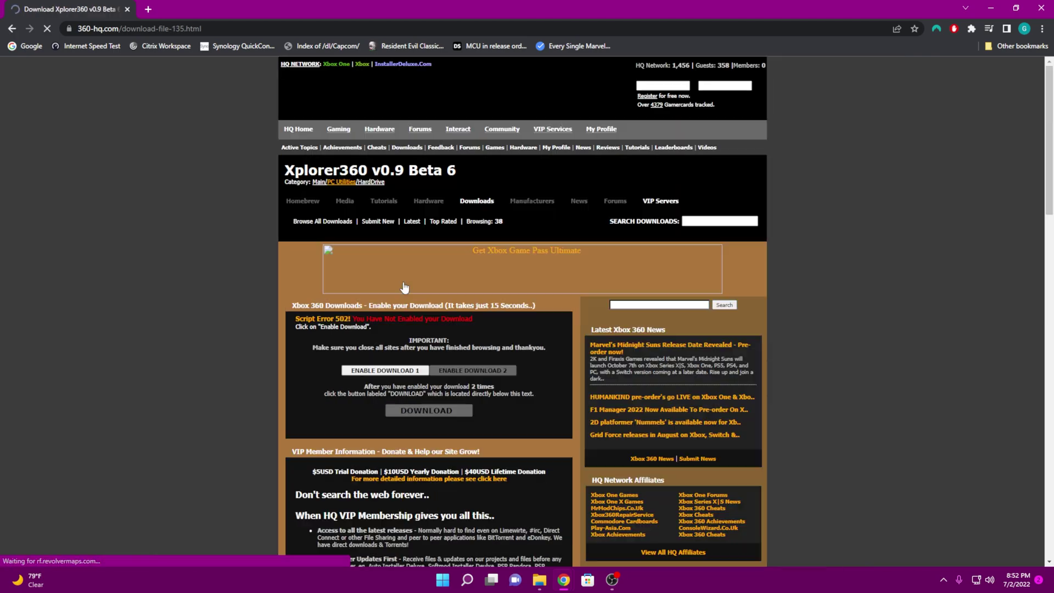
pyautogui.click(402, 321)
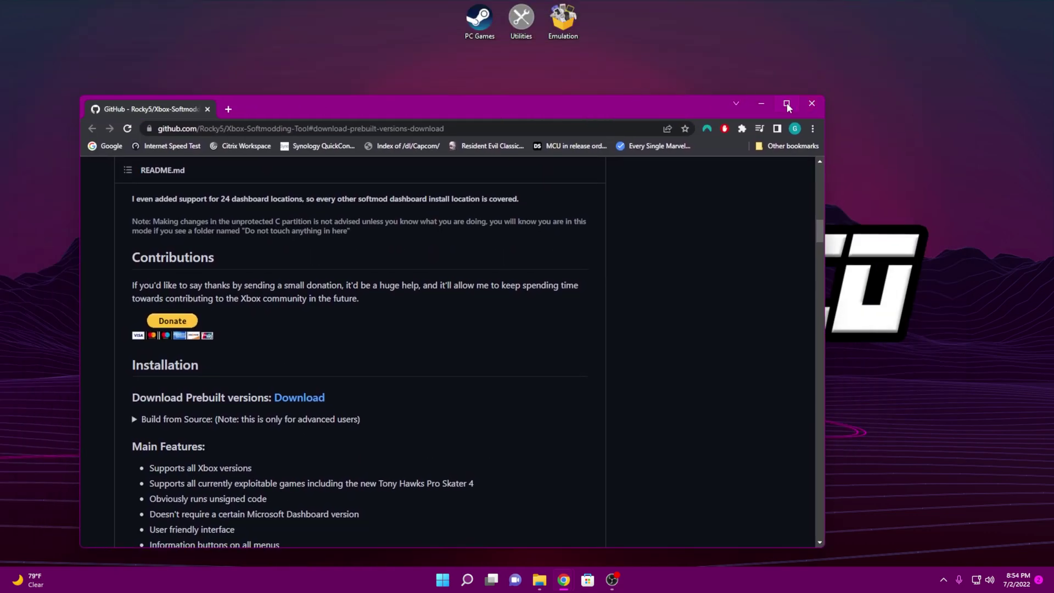
# Step: Examine the file list, current release notes, installation section and main features of the Xbox-Softmodding-Tool GitHub repository
pyautogui.click(787, 105)
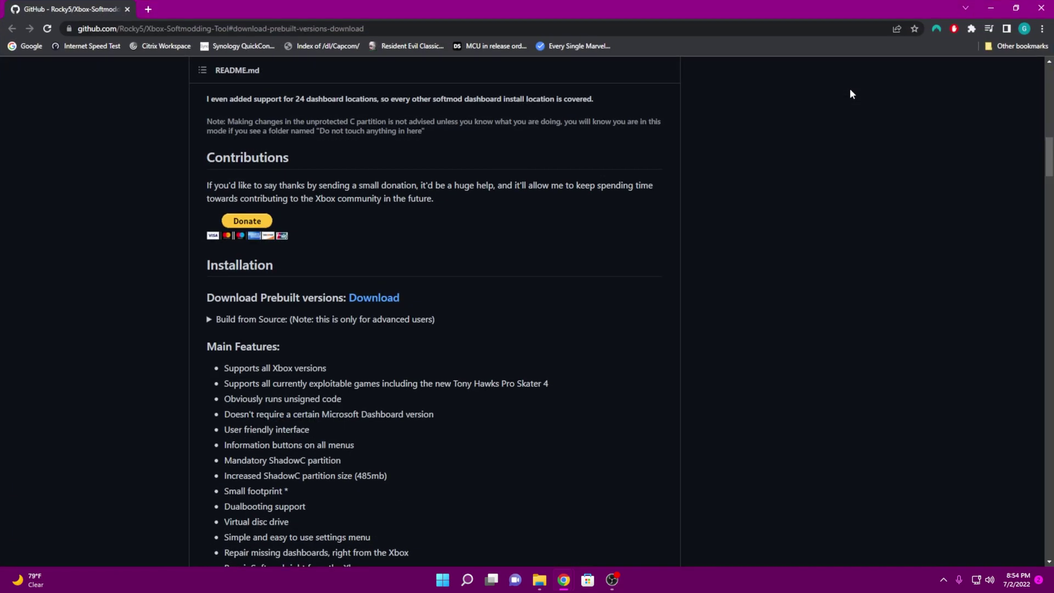
pyautogui.scroll(15, 520, 273)
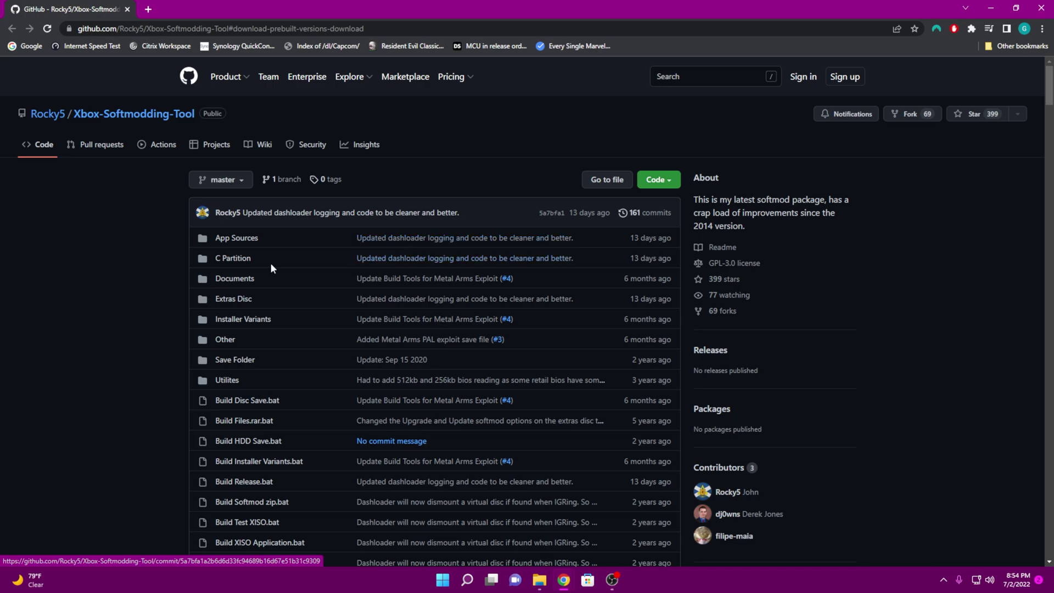
pyautogui.scroll(-10, 167, 258)
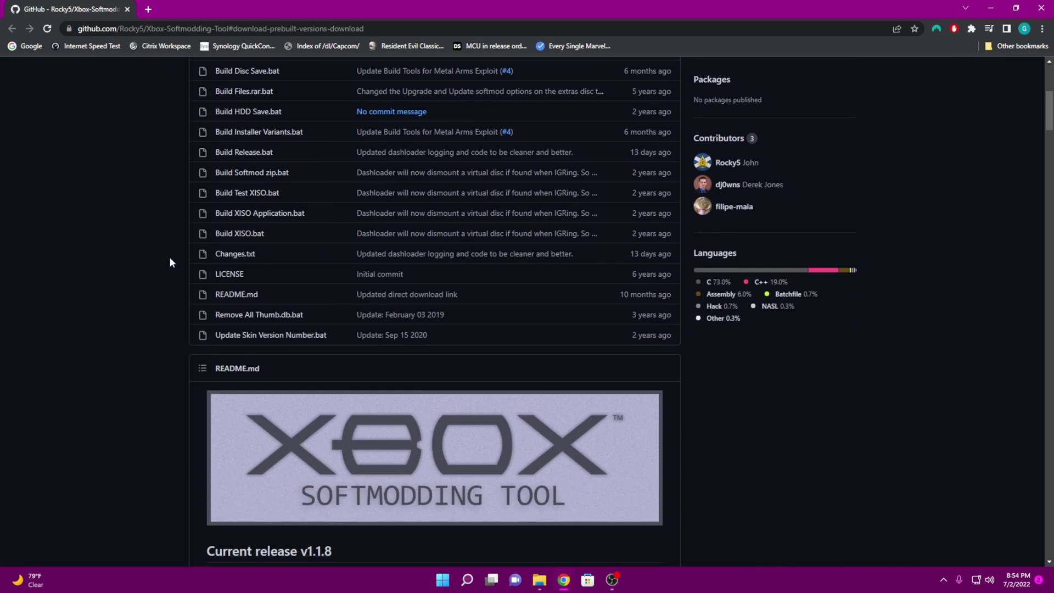
pyautogui.scroll(-3, 496, 290)
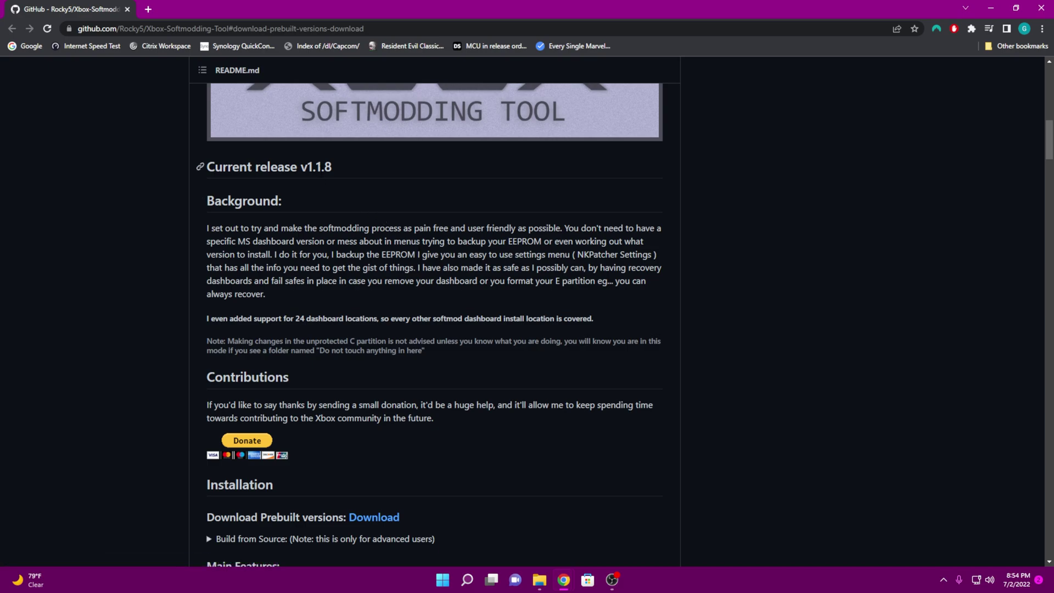
pyautogui.scroll(-3, 475, 262)
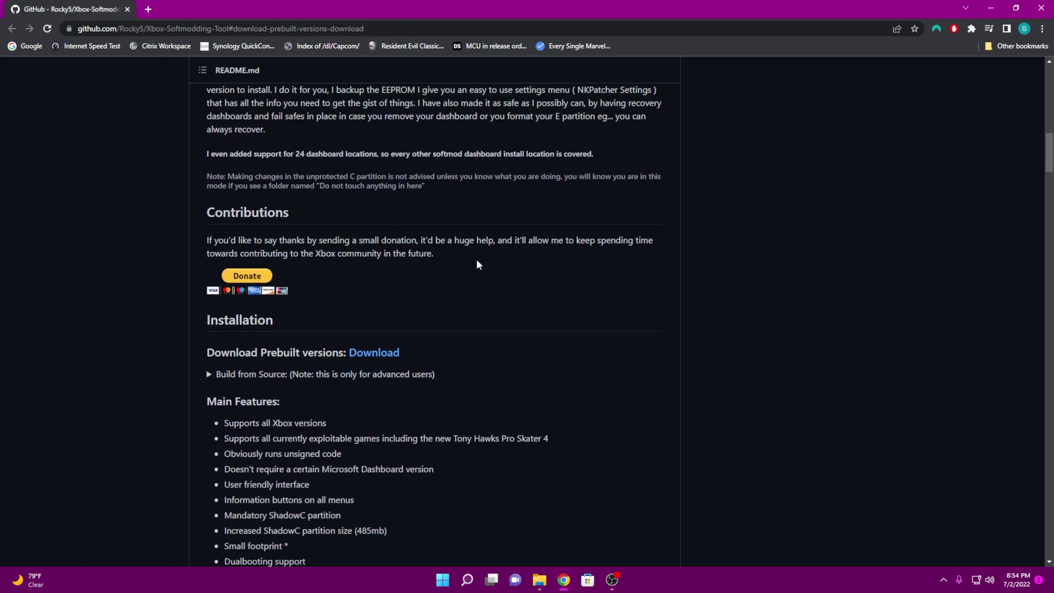
pyautogui.scroll(-3, 476, 261)
pyautogui.scroll(-11, 477, 258)
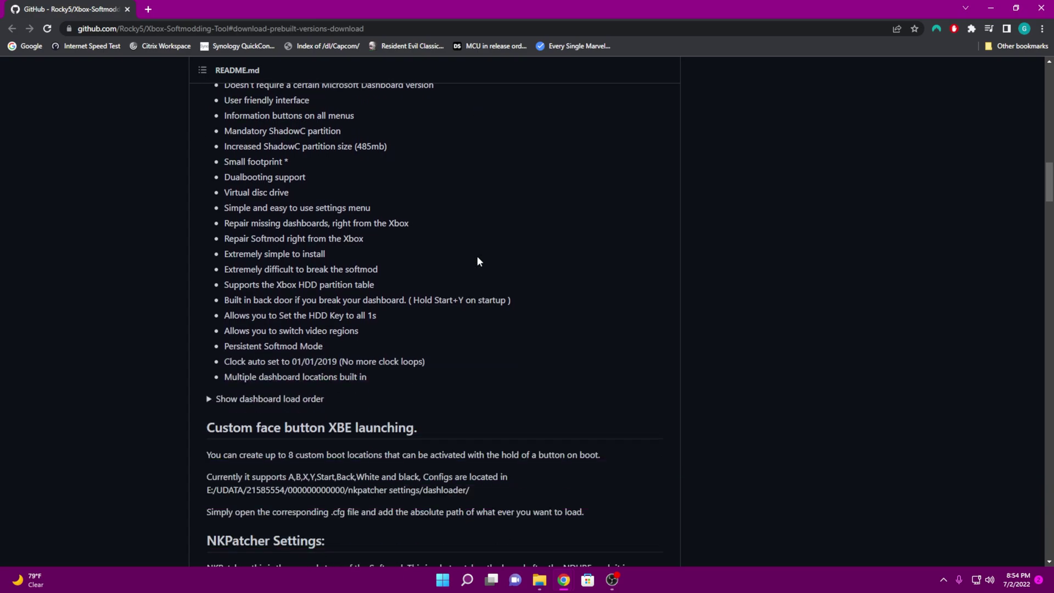
pyautogui.scroll(6, 477, 257)
pyautogui.scroll(8, 477, 258)
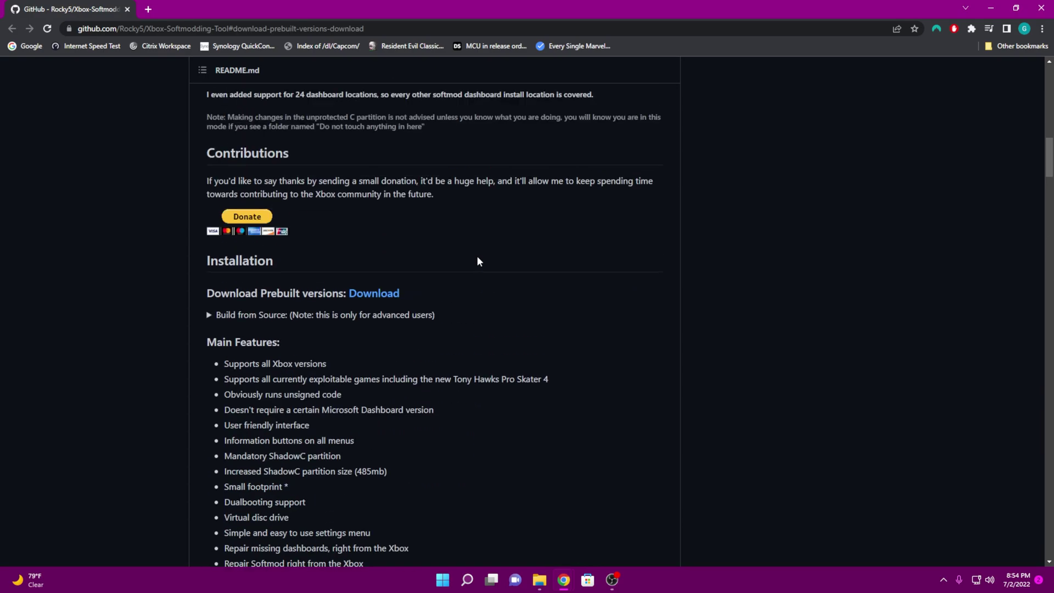
# Step: Follow the prebuilt versions link to the Build v1.1.8 Drive folder and download Xbox Softmodding Tool.zip
pyautogui.click(390, 353)
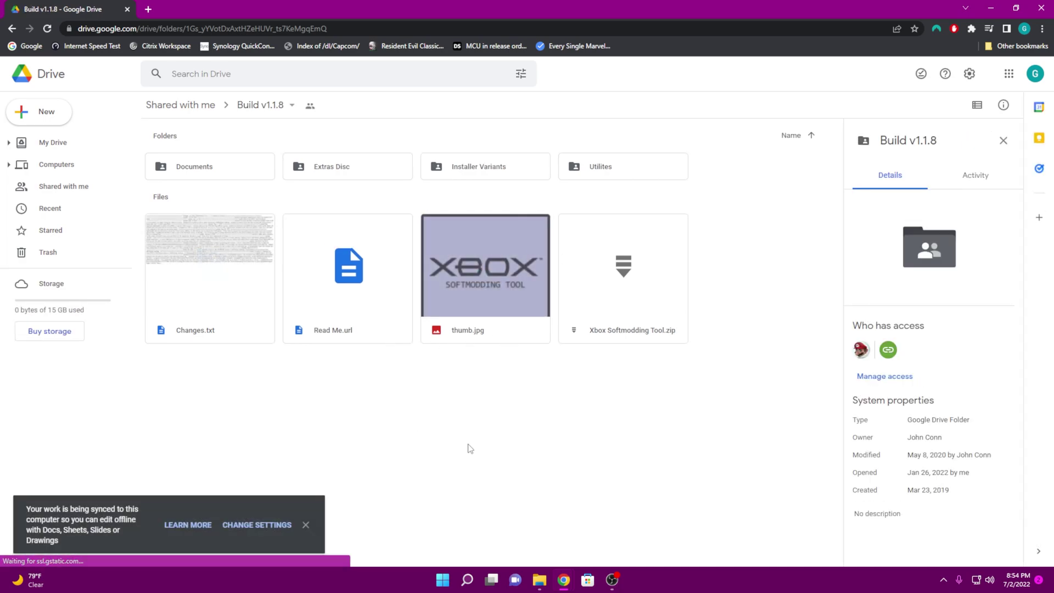
pyautogui.click(631, 274)
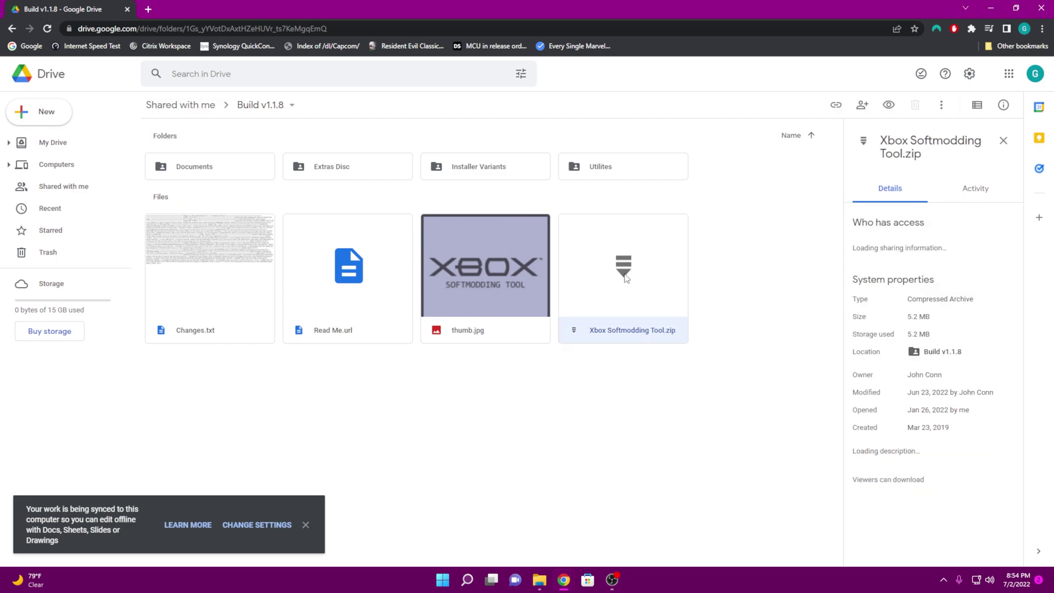
pyautogui.rightClick(607, 305)
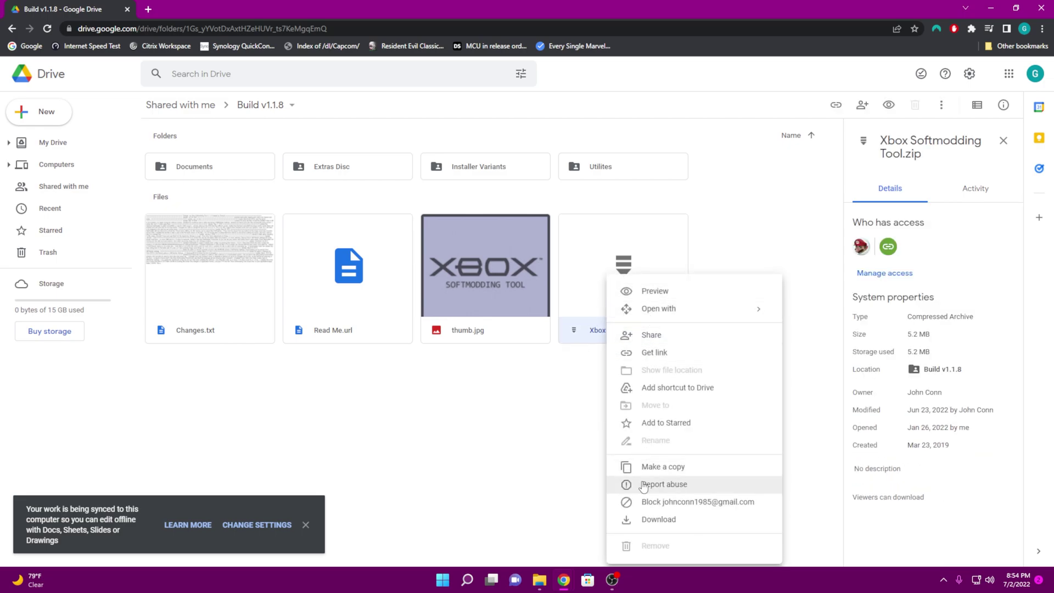
pyautogui.click(646, 518)
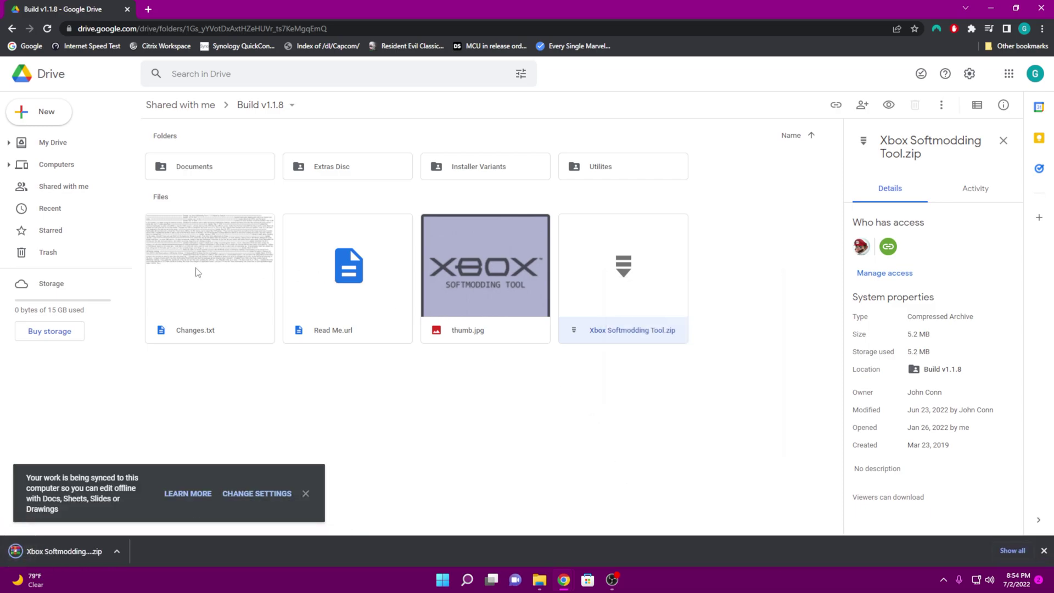
# Step: Open the downloaded archive and examine its Documents, Installation Guide and Softmod Package folders, selecting SC-NTSC.zip in the last one
pyautogui.click(69, 551)
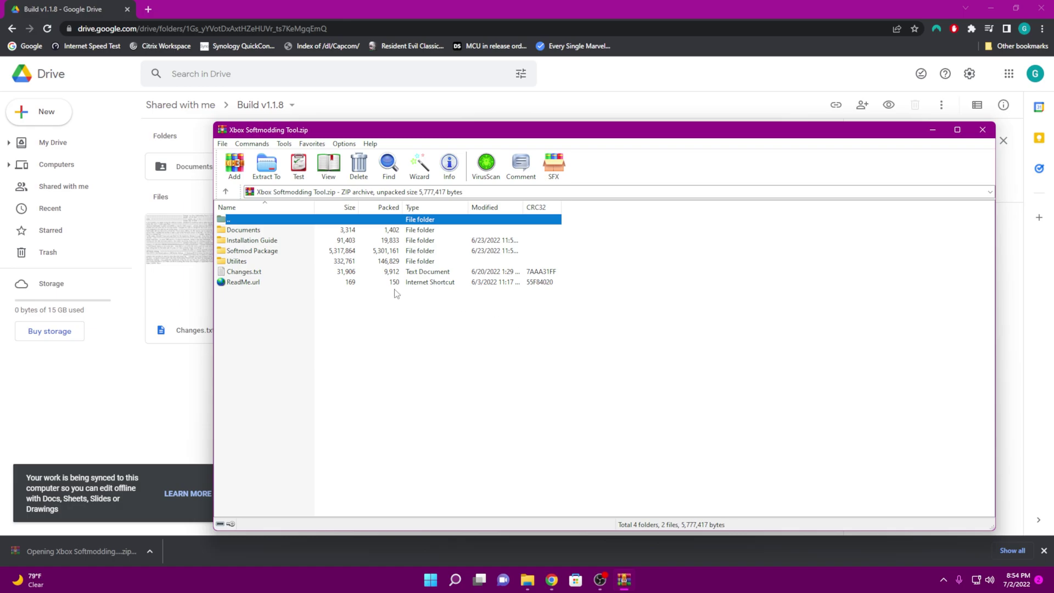
pyautogui.doubleClick(243, 229)
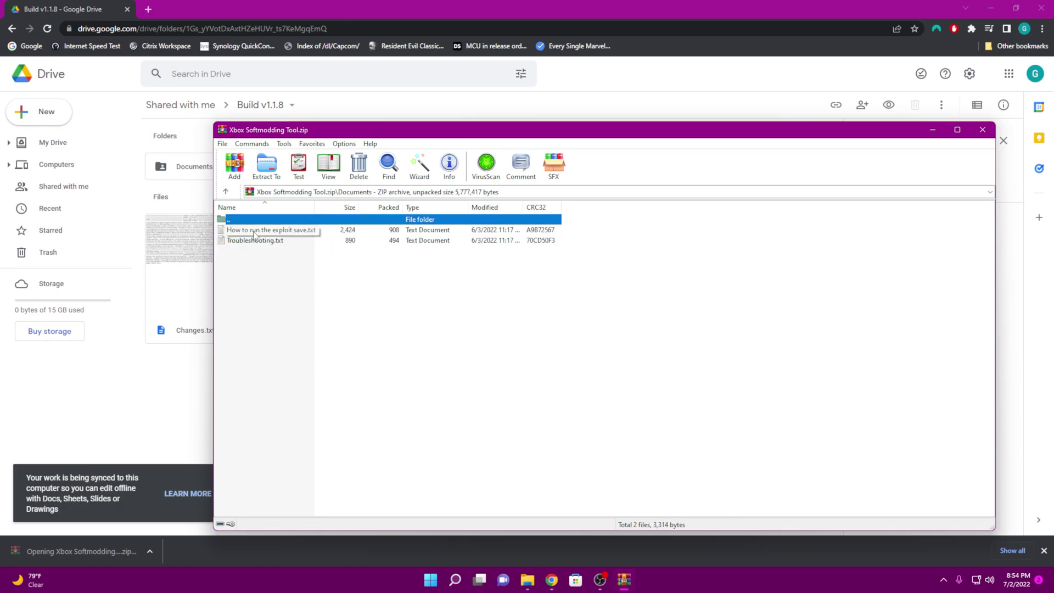
pyautogui.press('BackSpace')
pyautogui.click(245, 250)
pyautogui.doubleClick(250, 240)
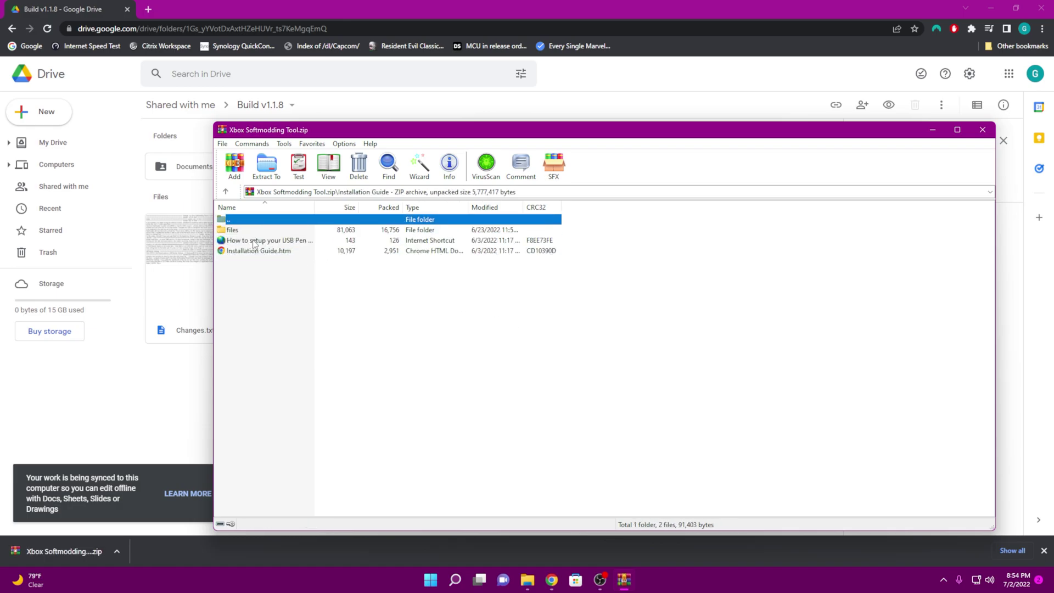
pyautogui.press('BackSpace')
pyautogui.doubleClick(255, 251)
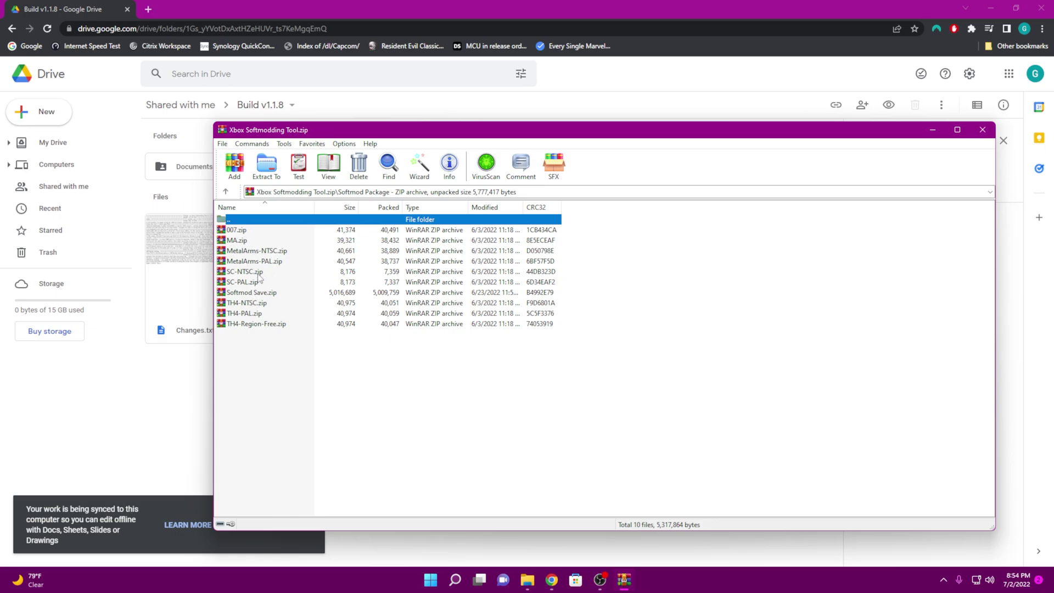
pyautogui.click(239, 273)
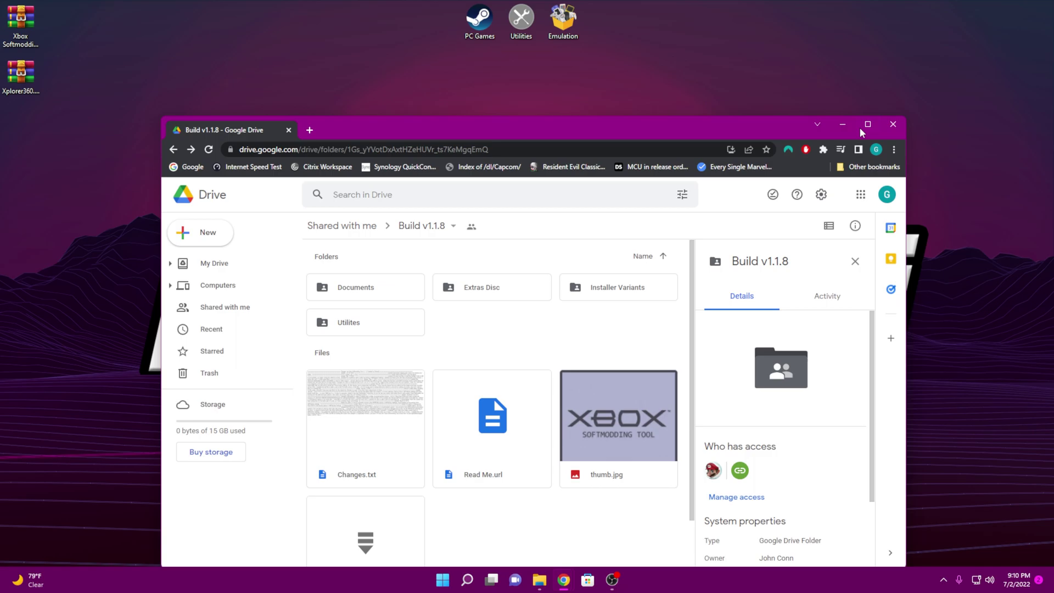
# Step: Download Xbox Softmodding Tool Extras Disc.iso from the Extras Disc folder of Build v1.1.8, accepting the download without a virus scan
pyautogui.click(863, 125)
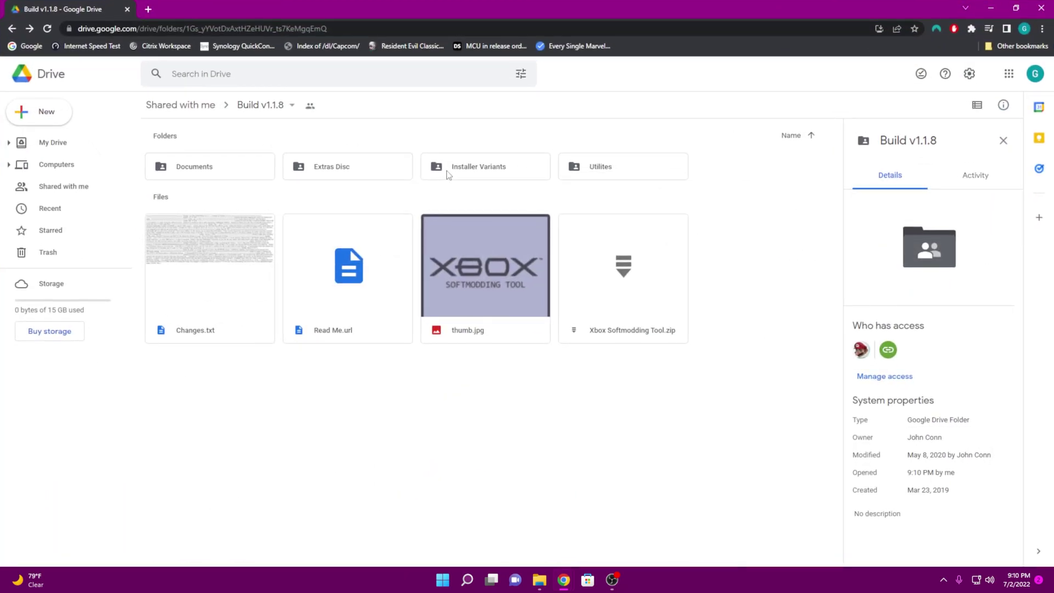
pyautogui.doubleClick(336, 169)
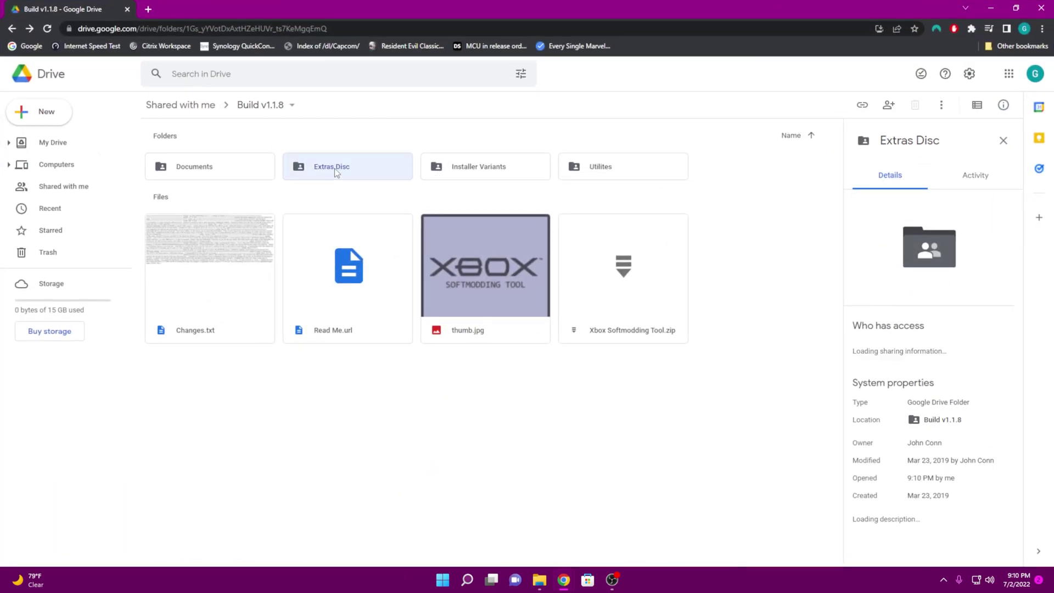
pyautogui.doubleClick(208, 249)
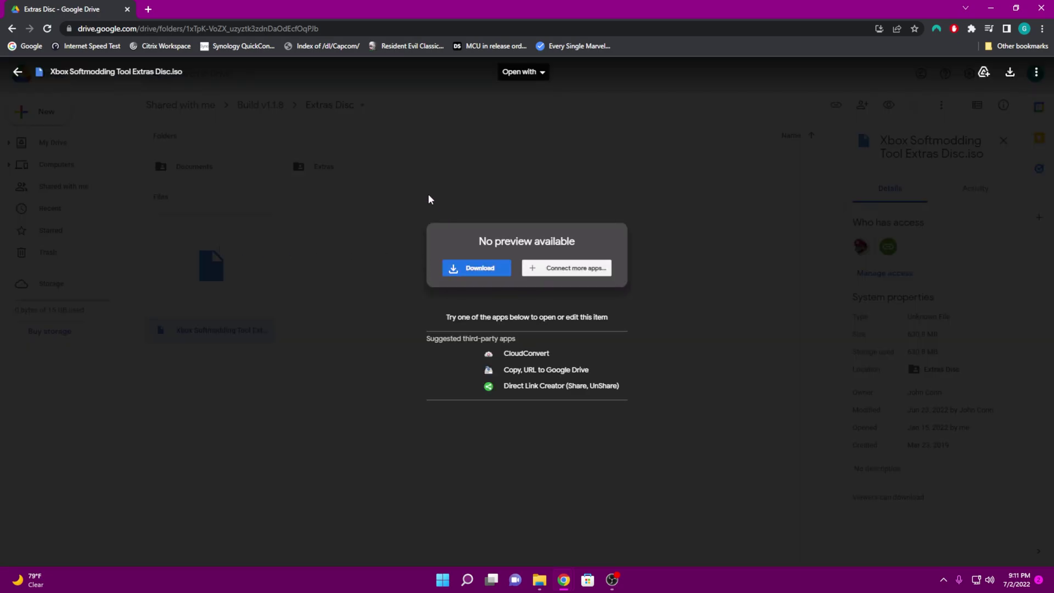
pyautogui.press('Escape')
pyautogui.rightClick(256, 268)
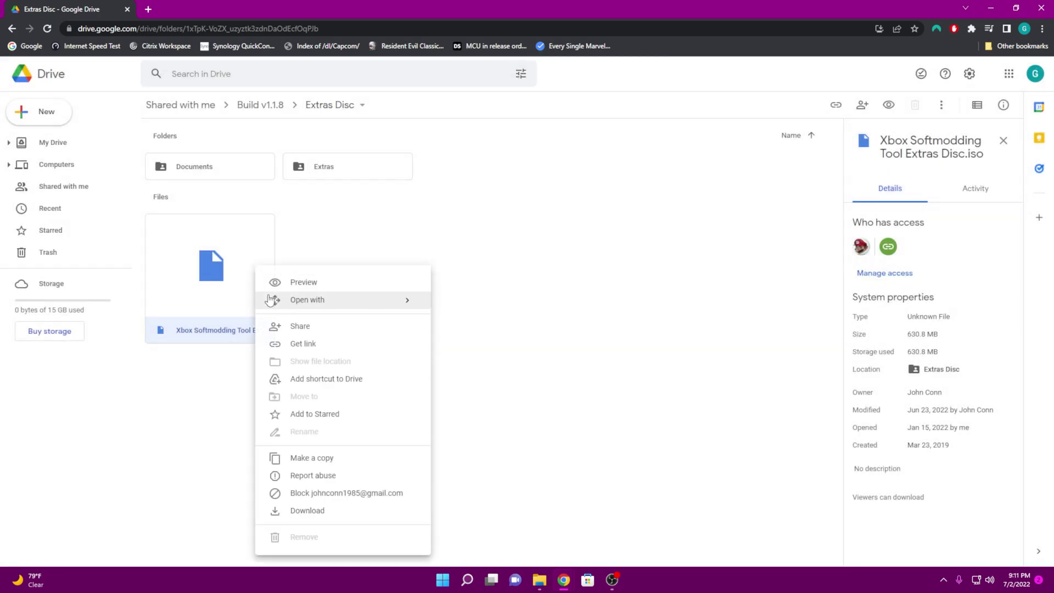
pyautogui.click(295, 518)
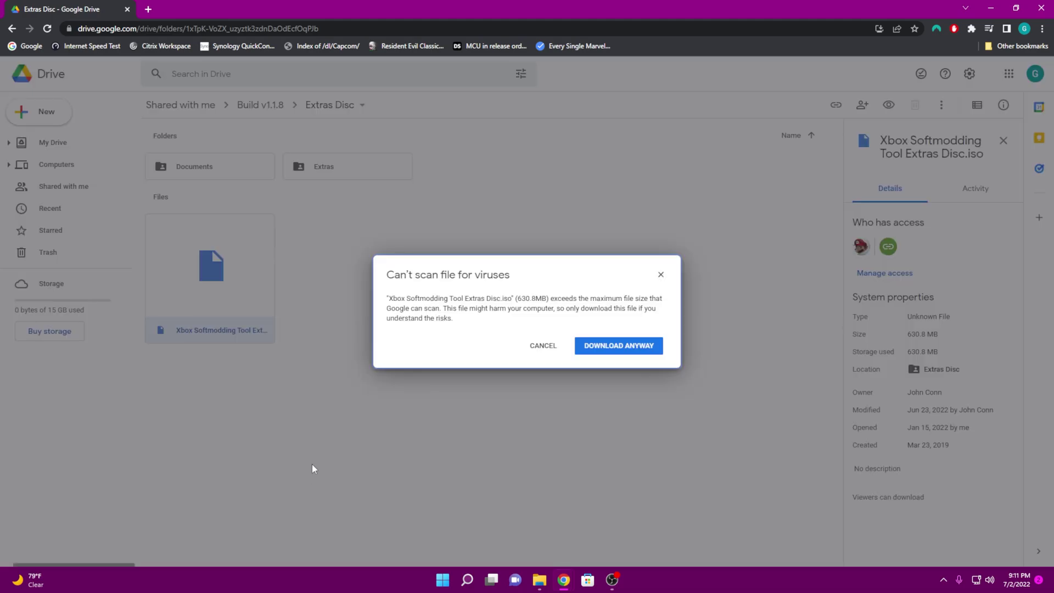
pyautogui.click(609, 345)
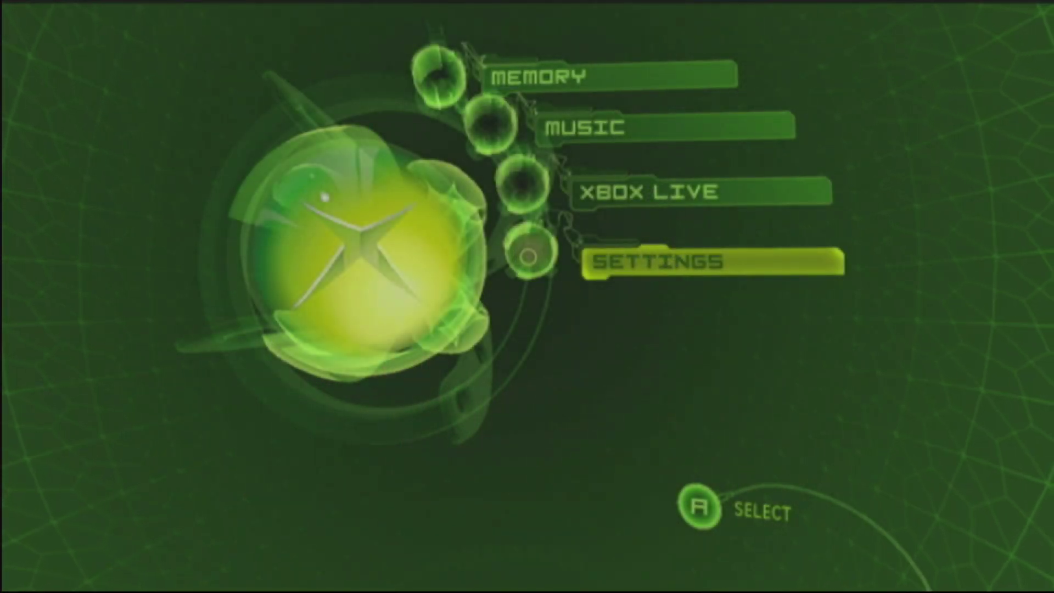
# Step: On the Xbox dashboard, open Memory, acknowledge the notice for Memory Unit 2A and select the unit under Controller 2
pyautogui.press('Up')
pyautogui.press('Up')
pyautogui.press('Up')
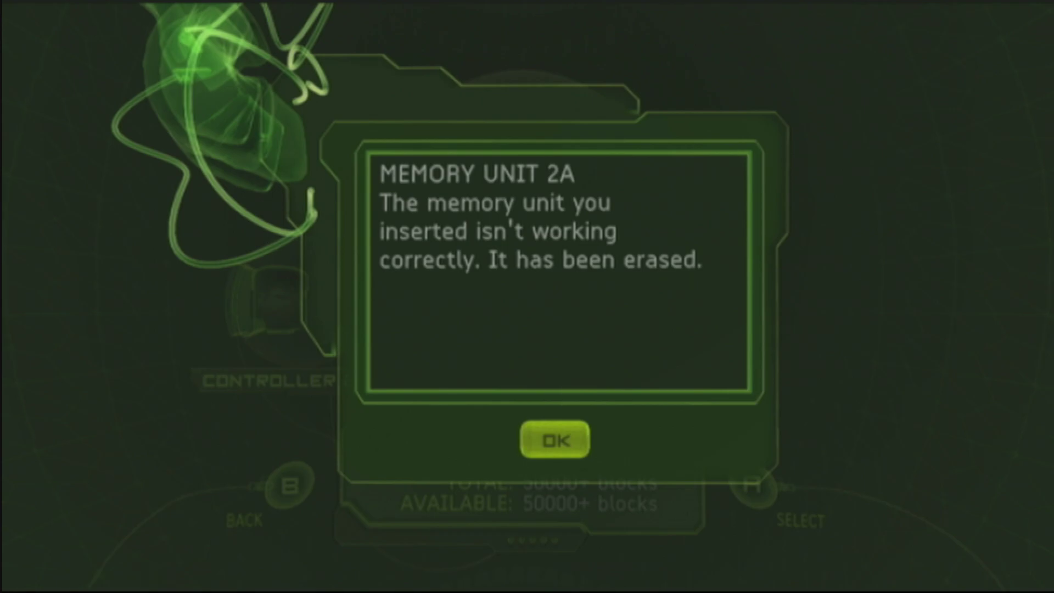
pyautogui.press('Return')
pyautogui.press('Left')
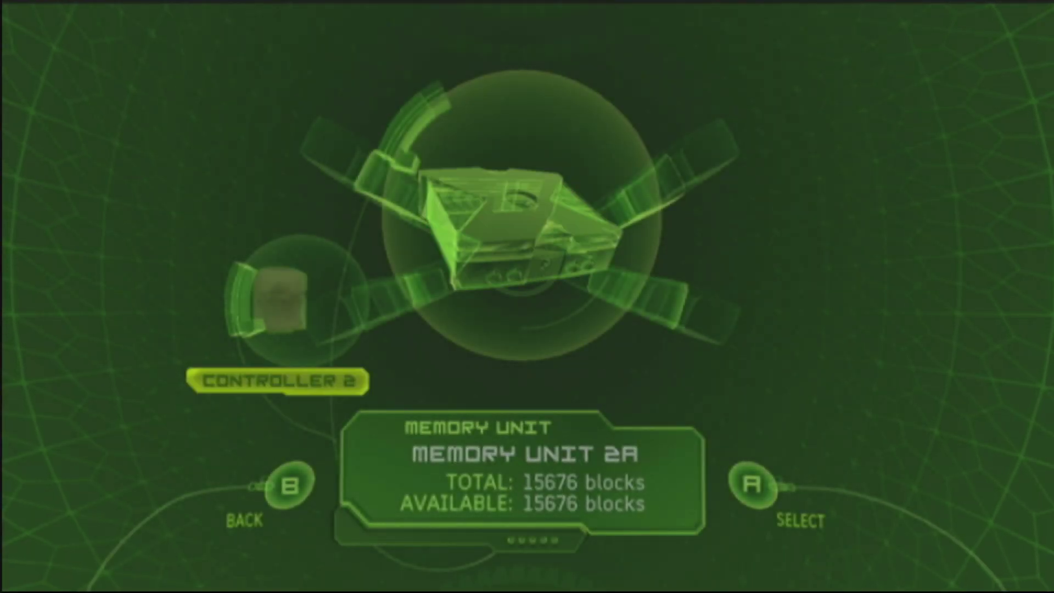
pyautogui.press('Return')
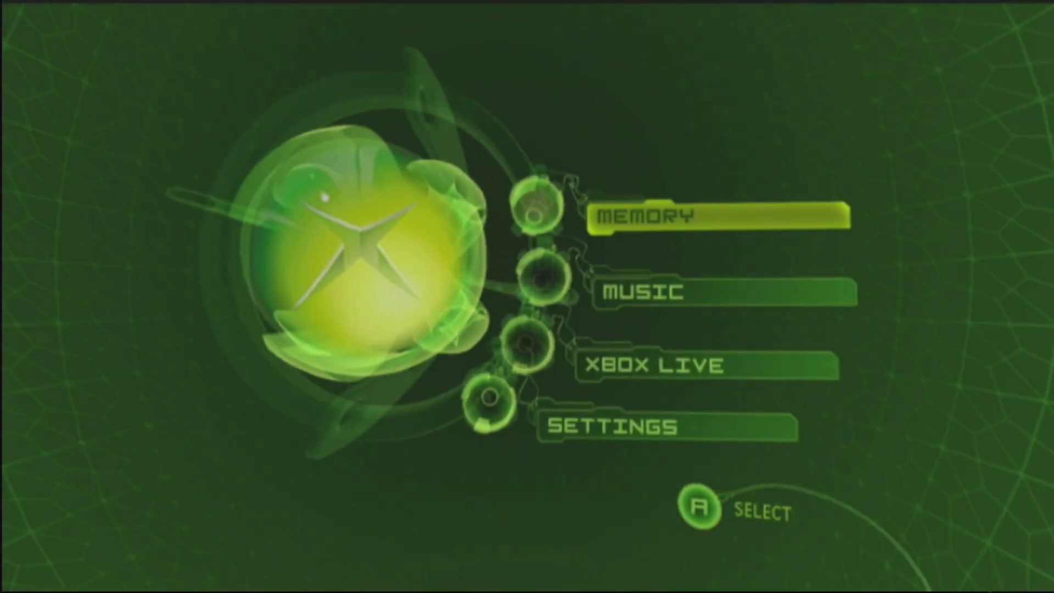
# Step: Reopen the Xbox dashboard's Memory section and check the hard disk and Controller 2 memory unit entries
pyautogui.press('Return')
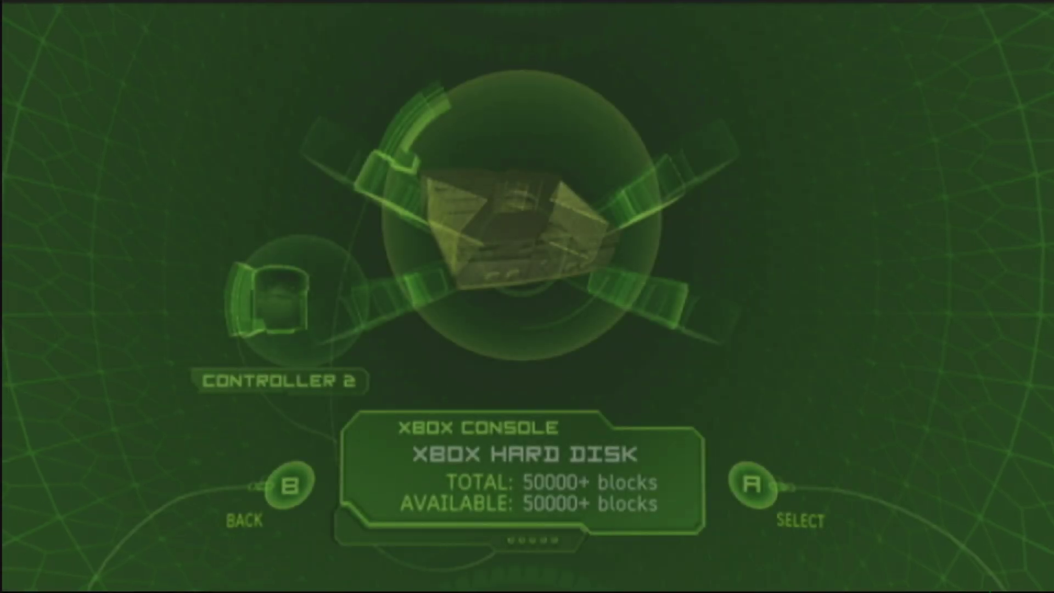
pyautogui.press('Left')
pyautogui.press('Right')
pyautogui.press('Left')
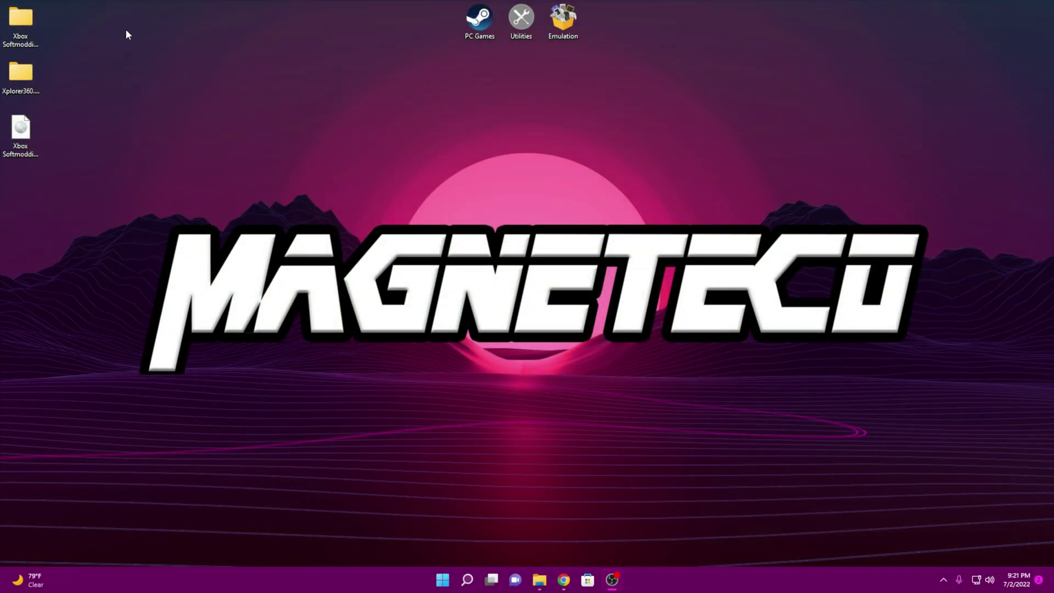
# Step: Review the extracted Xbox Softmodding Tool and Xplorer360 folders on the PC desktop, viewing the first folder's contents before closing it
pyautogui.moveTo(74, 91); pyautogui.dragTo(23, 31)
pyautogui.click(24, 31)
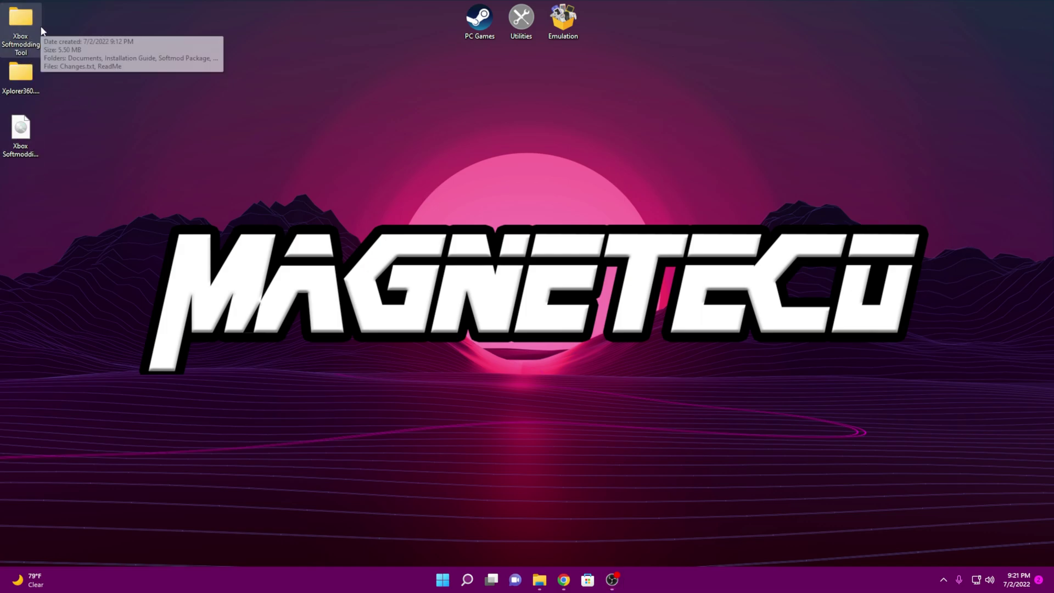
pyautogui.click(21, 74)
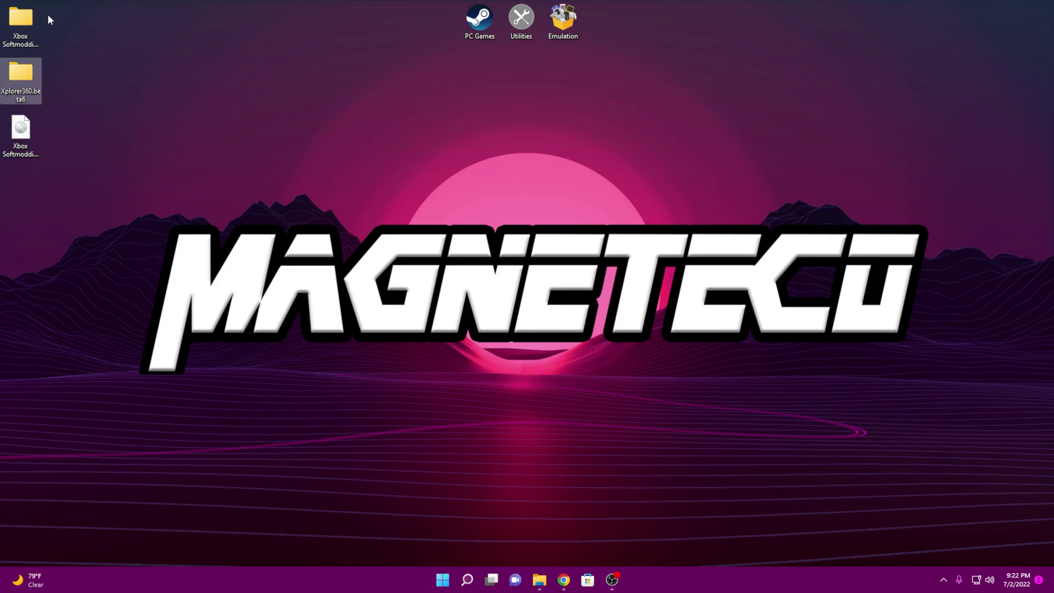
pyautogui.click(30, 19)
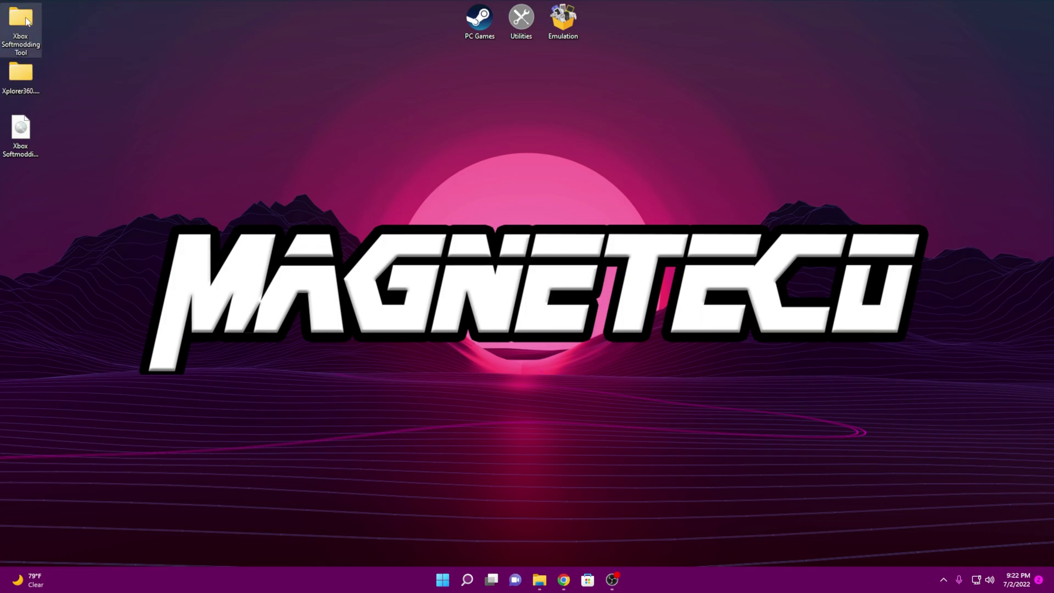
pyautogui.doubleClick(28, 22)
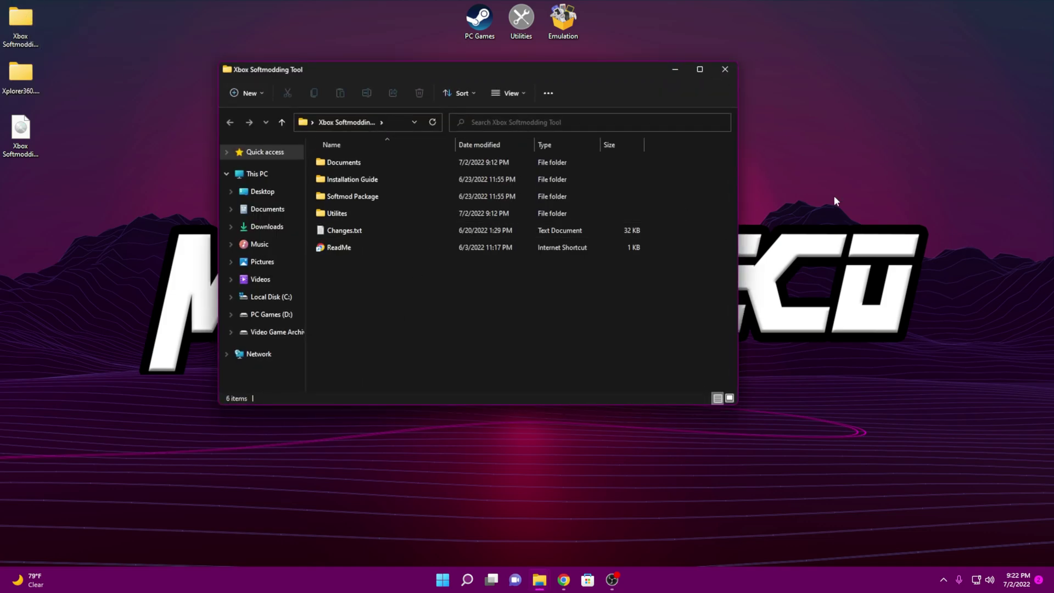
pyautogui.click(732, 75)
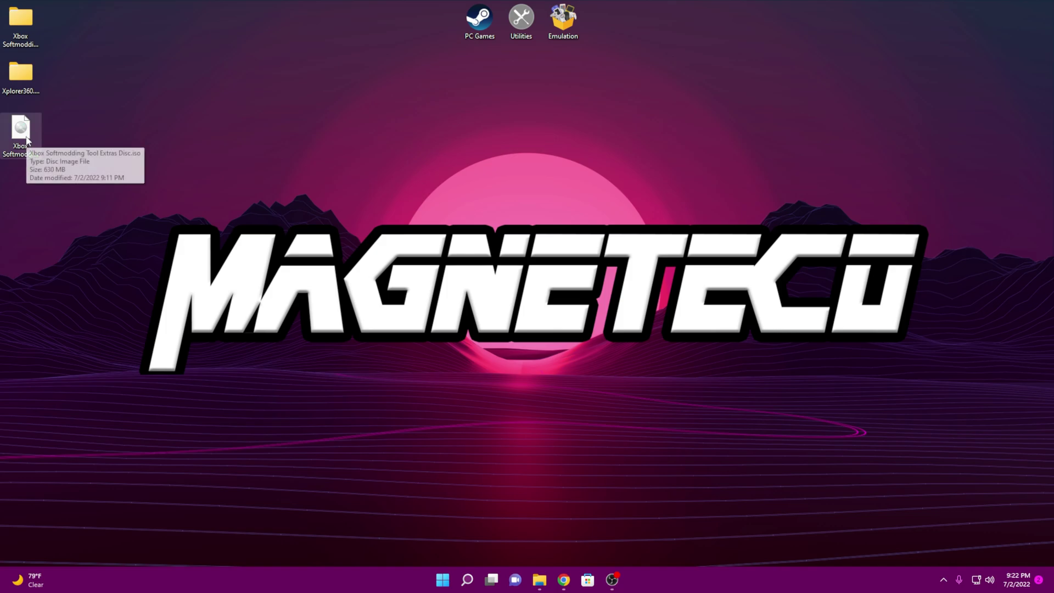
# Step: Move Xbox Softmodding Tool Extras Disc.iso away from the extracted folders and delete it from the desktop
pyautogui.moveTo(20, 131); pyautogui.dragTo(359, 131)
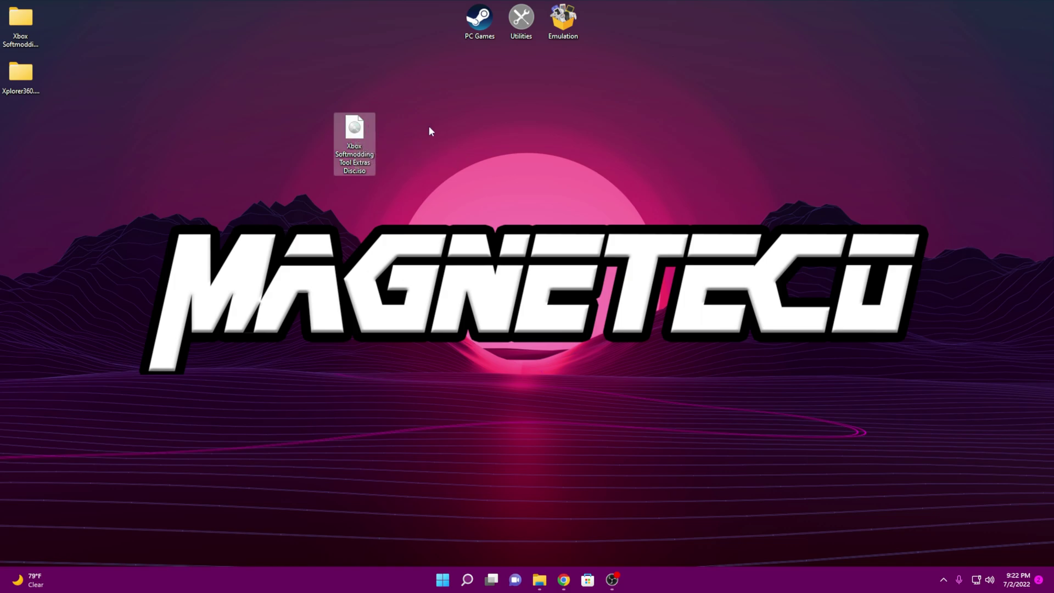
pyautogui.click(415, 148)
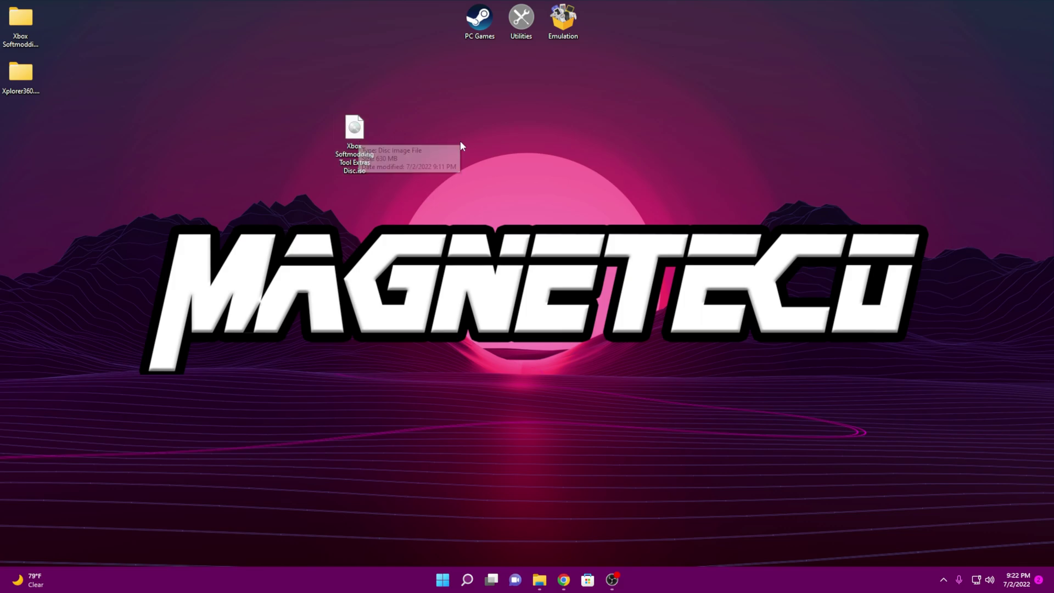
pyautogui.click(362, 130)
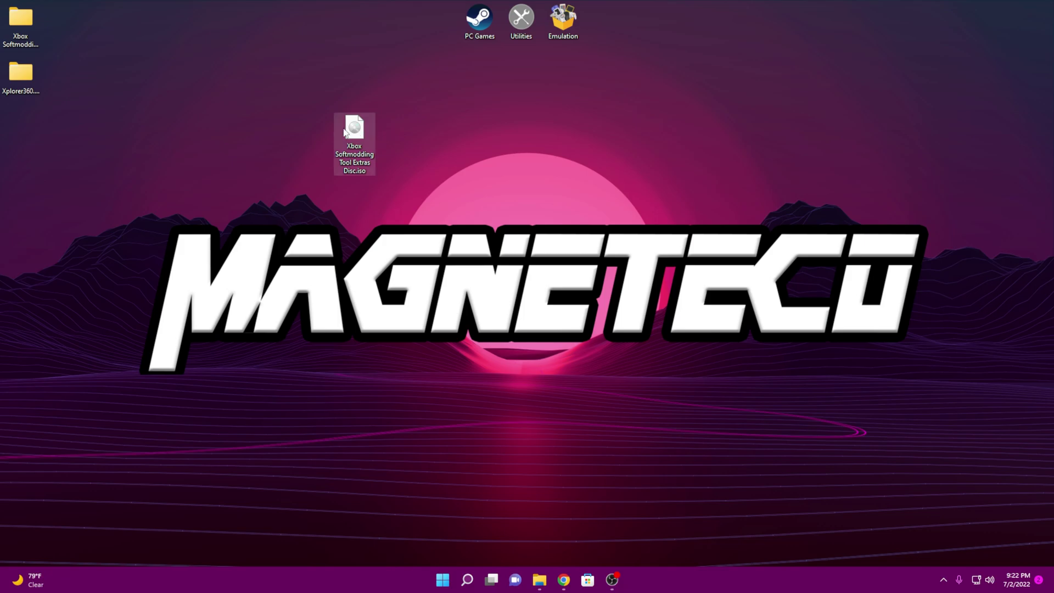
pyautogui.moveTo(359, 132); pyautogui.dragTo(516, 118)
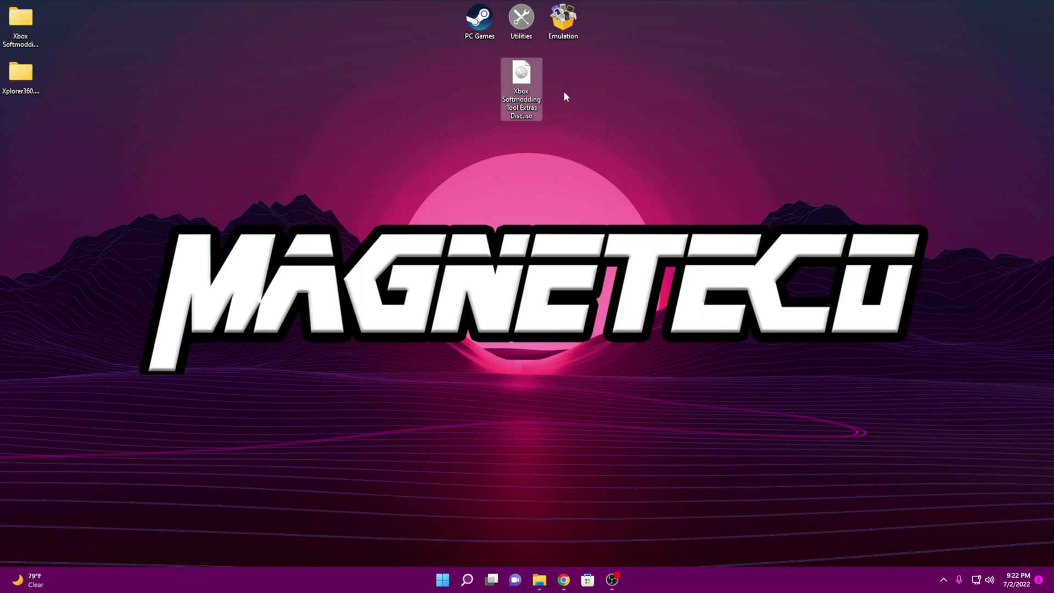
pyautogui.press('Delete')
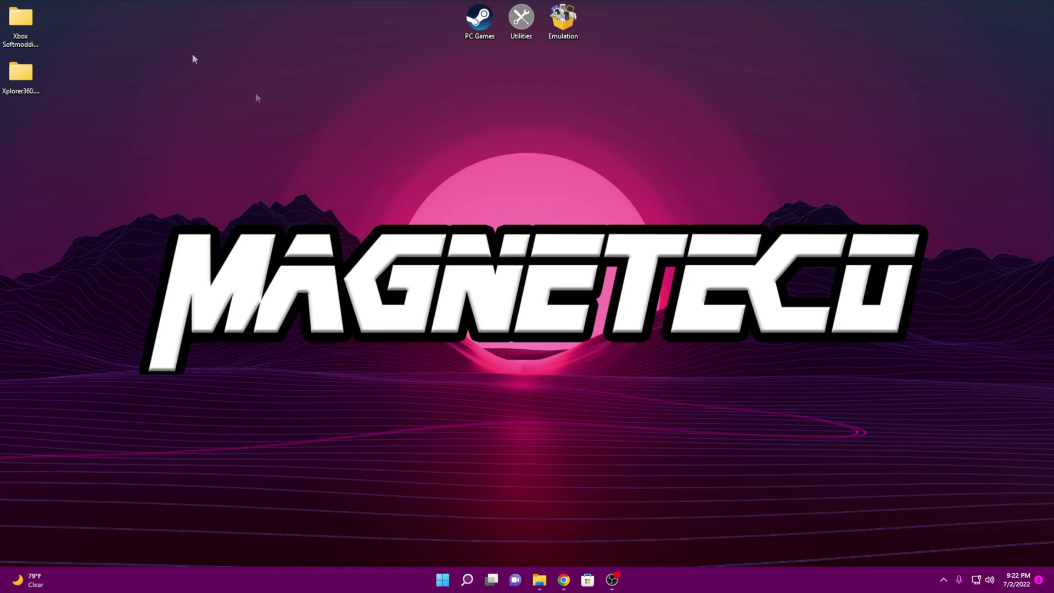
# Step: Extract the 21585554 folder from UDATA in the Softmod Package's Softmod Save.zip to the desktop and close the archive
pyautogui.click(19, 26)
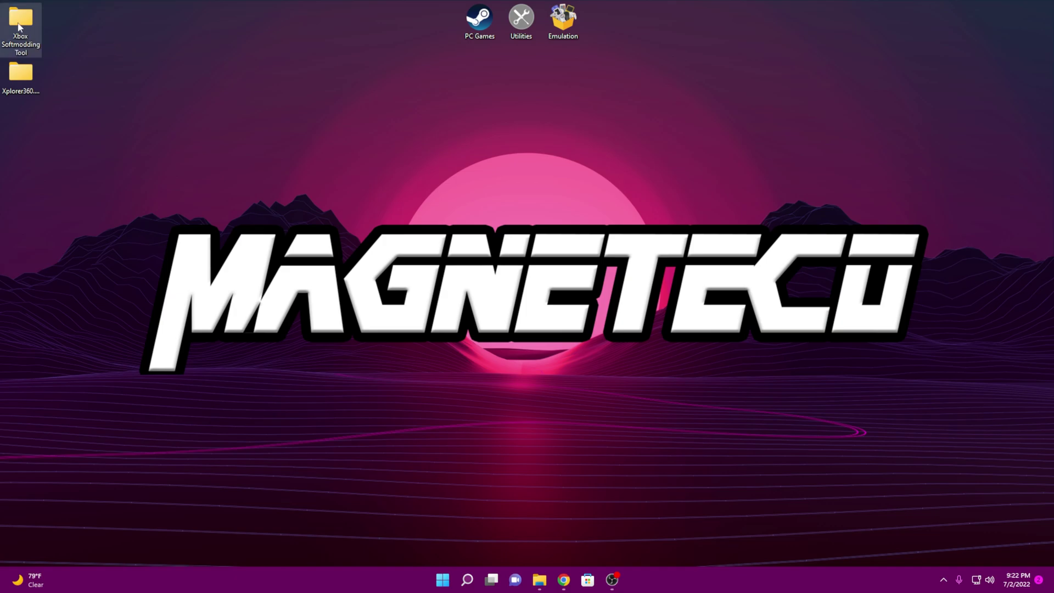
pyautogui.doubleClick(20, 26)
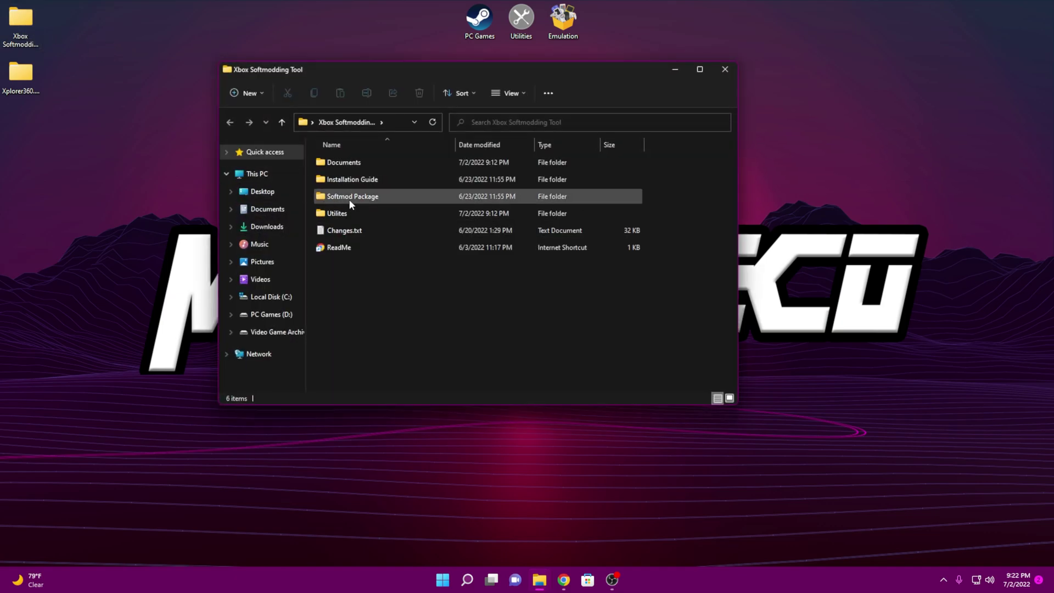
pyautogui.doubleClick(350, 199)
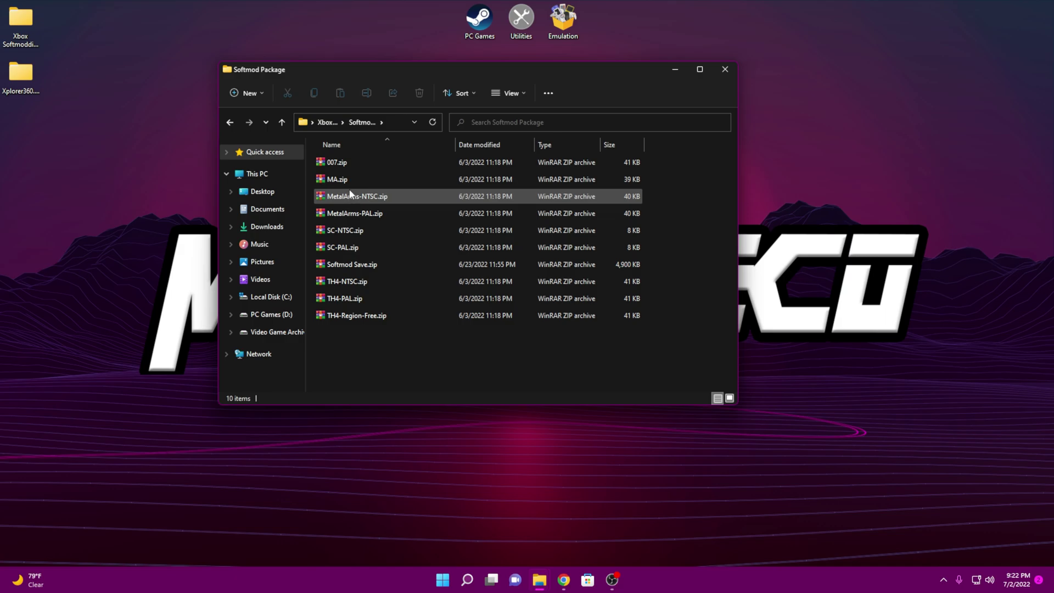
pyautogui.doubleClick(352, 266)
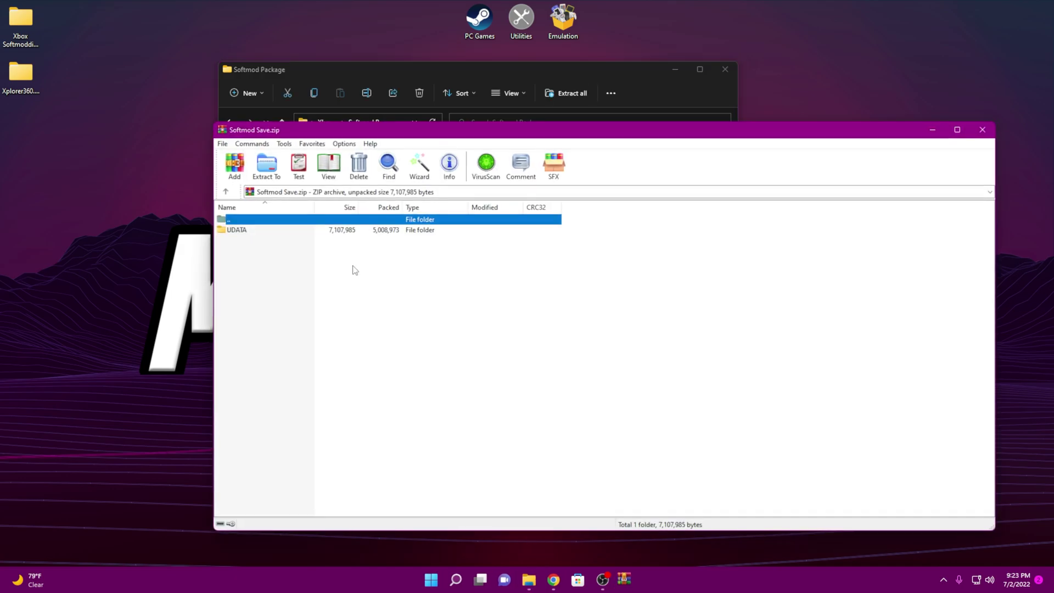
pyautogui.doubleClick(245, 231)
pyautogui.moveTo(245, 233); pyautogui.dragTo(869, 117)
pyautogui.moveTo(855, 37); pyautogui.dragTo(855, 38)
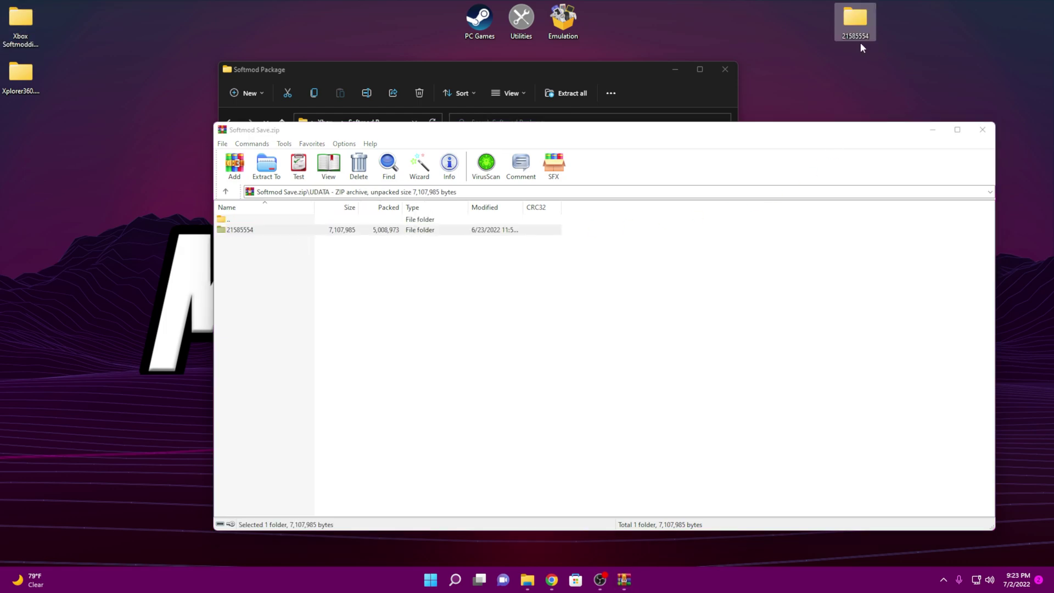
pyautogui.click(225, 191)
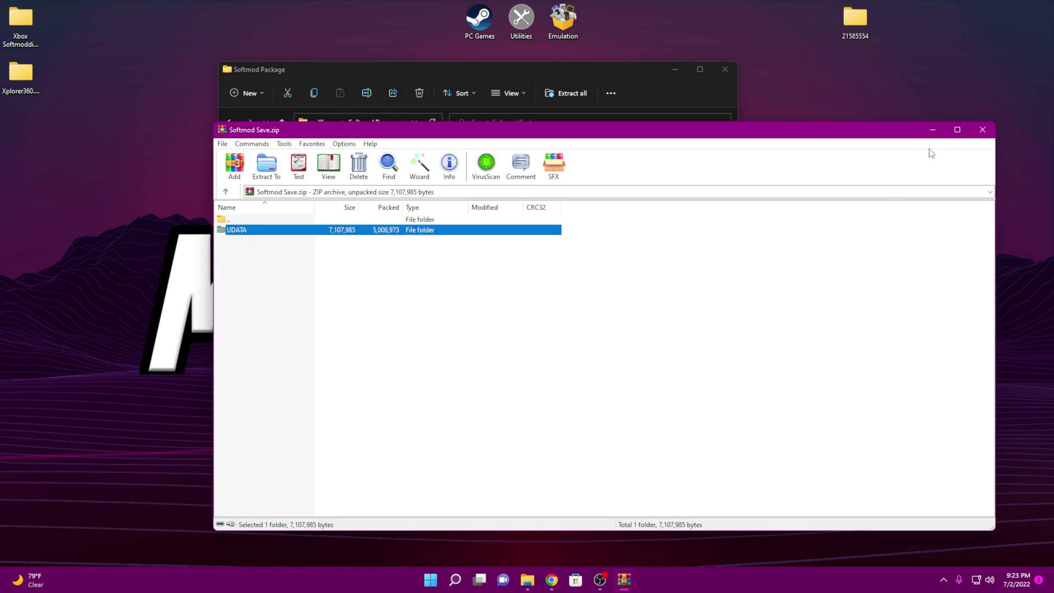
pyautogui.click(981, 130)
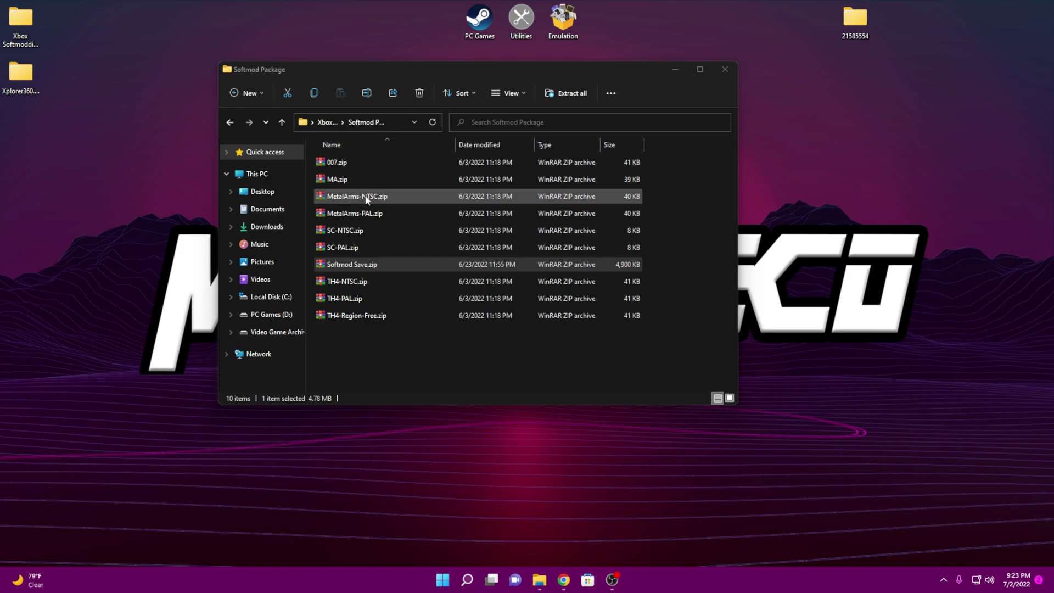
# Step: Extract the 5553000c folder from UDATA in SC-NTSC.zip to the desktop, and close the archive and the Softmod Package folder
pyautogui.doubleClick(351, 234)
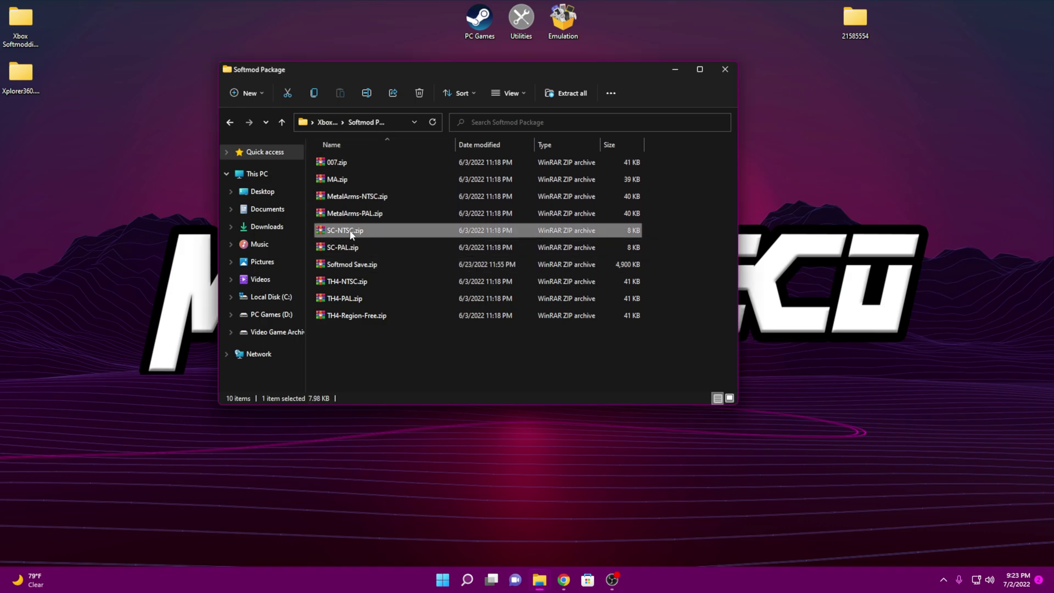
pyautogui.click(245, 234)
pyautogui.doubleClick(245, 235)
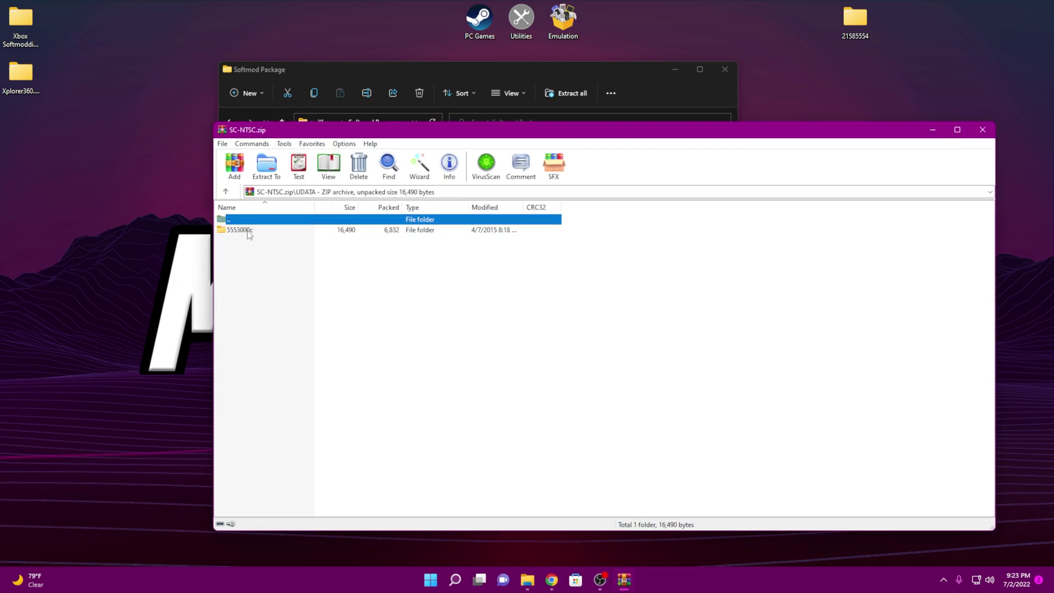
pyautogui.click(246, 234)
pyautogui.moveTo(245, 235); pyautogui.dragTo(855, 61)
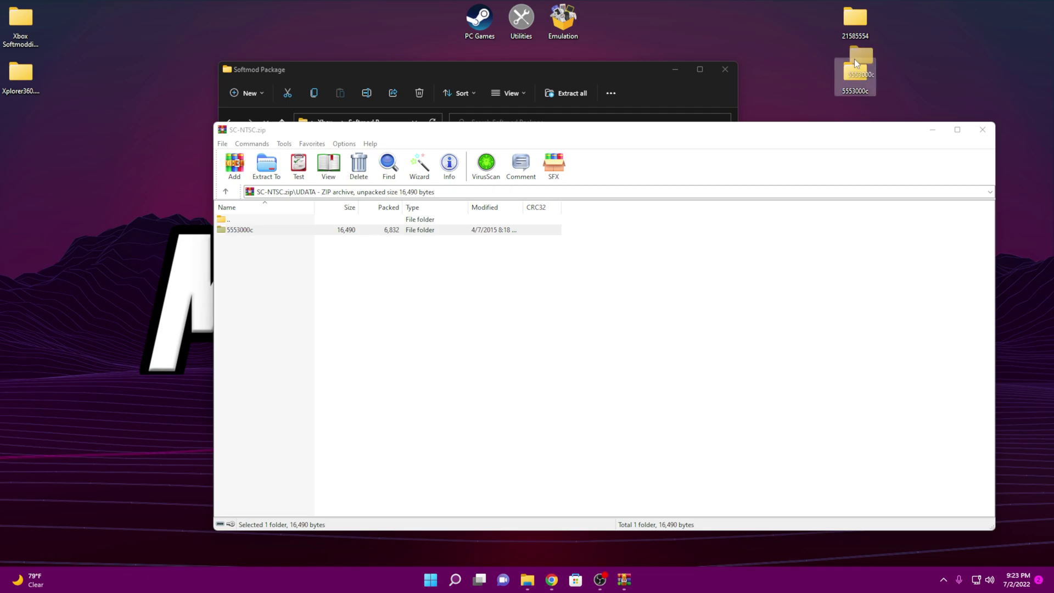
pyautogui.click(982, 129)
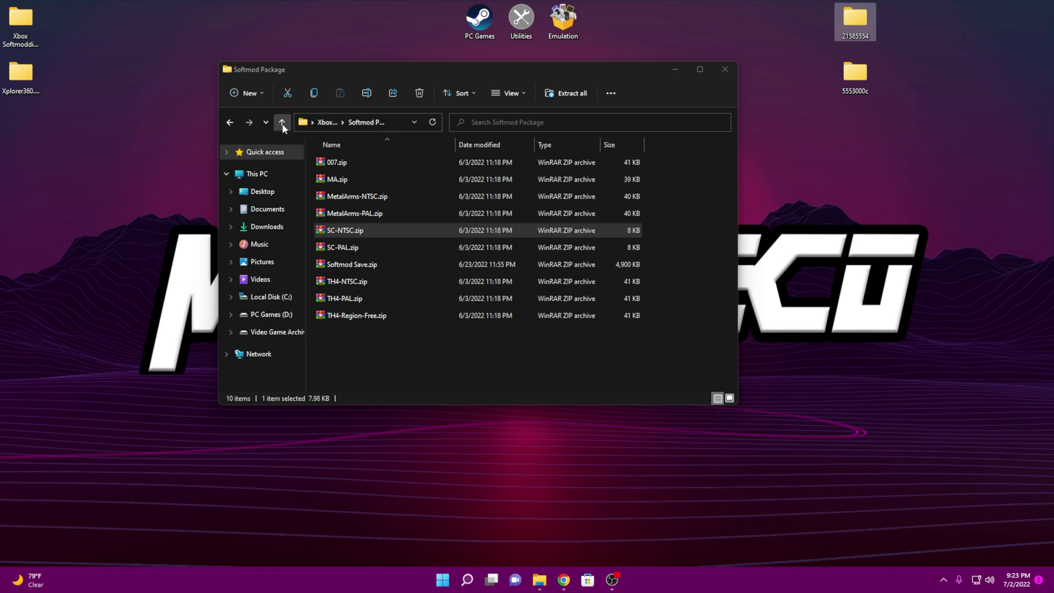
pyautogui.click(727, 69)
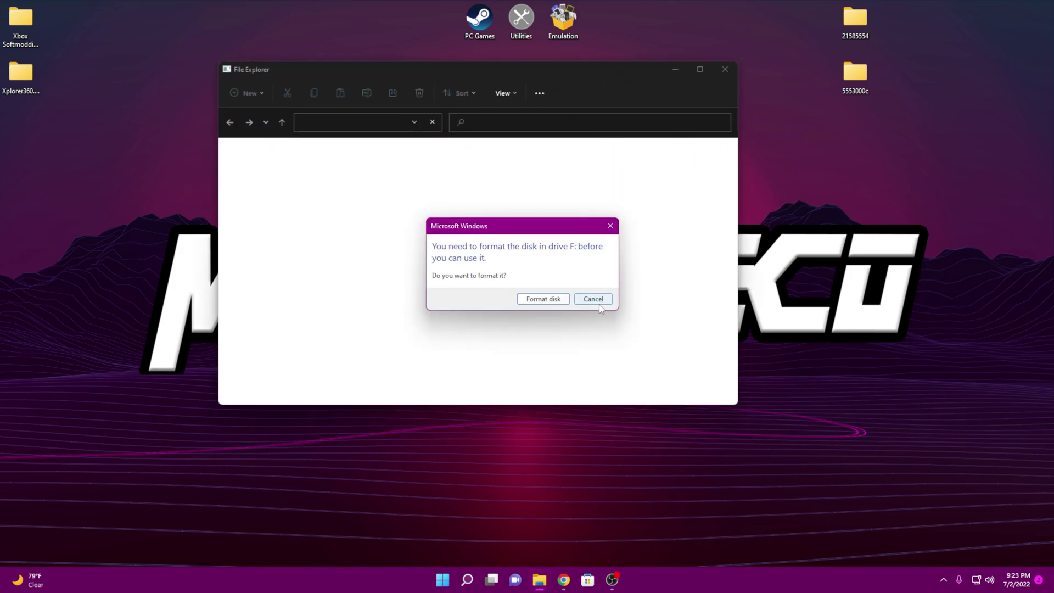
# Step: Decline formatting the disk in drive F: and open the extracted Xplorer360.beta6 folder
pyautogui.click(601, 300)
pyautogui.click(649, 304)
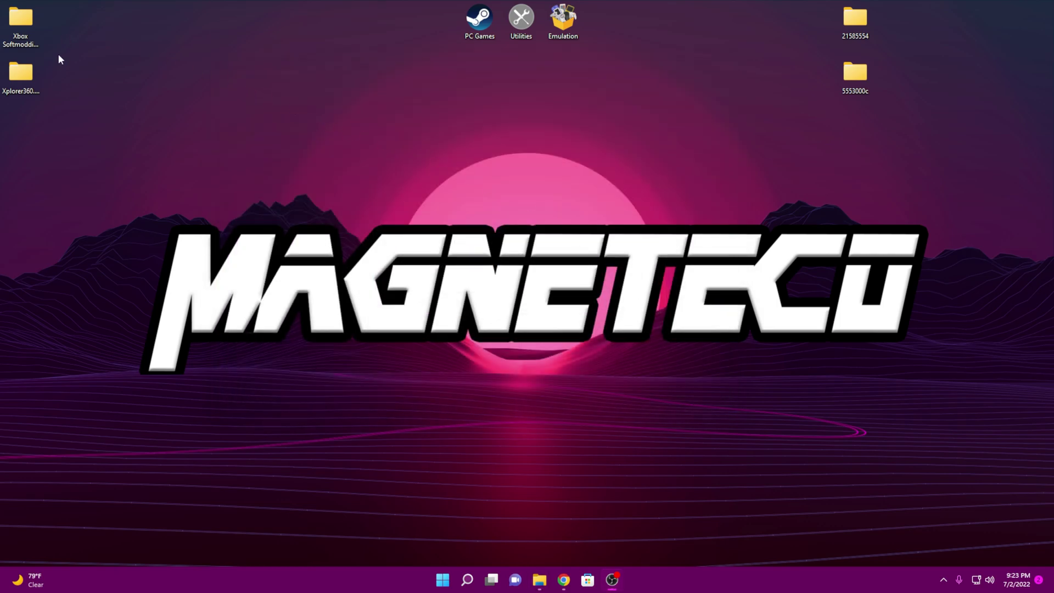
pyautogui.doubleClick(20, 74)
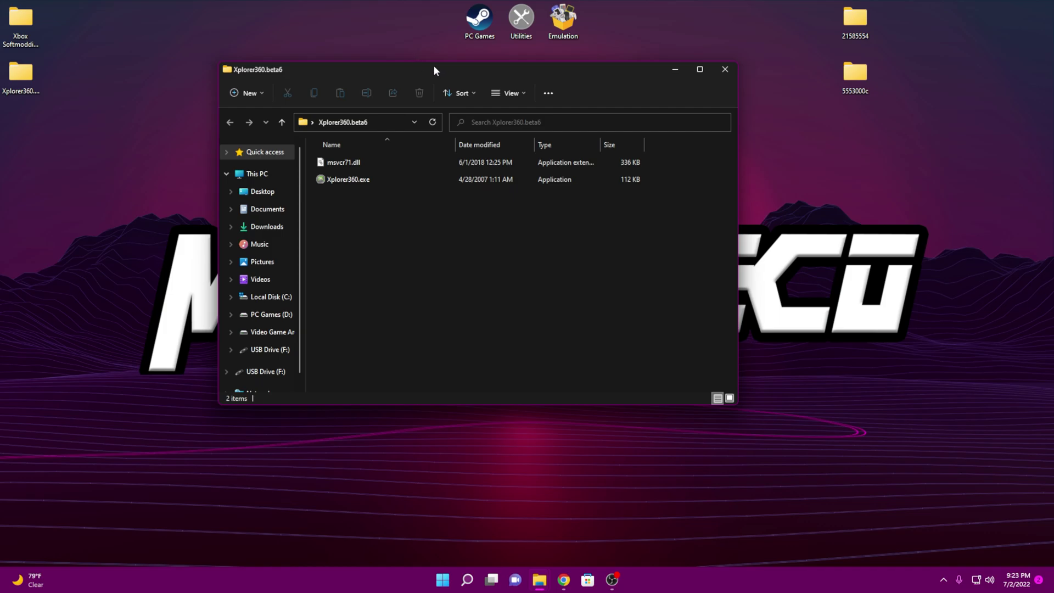
# Step: Check that the Xplorer360.beta6 folder contains both Xplorer360.exe and msvcr71.dll
pyautogui.moveTo(434, 70); pyautogui.dragTo(511, 112)
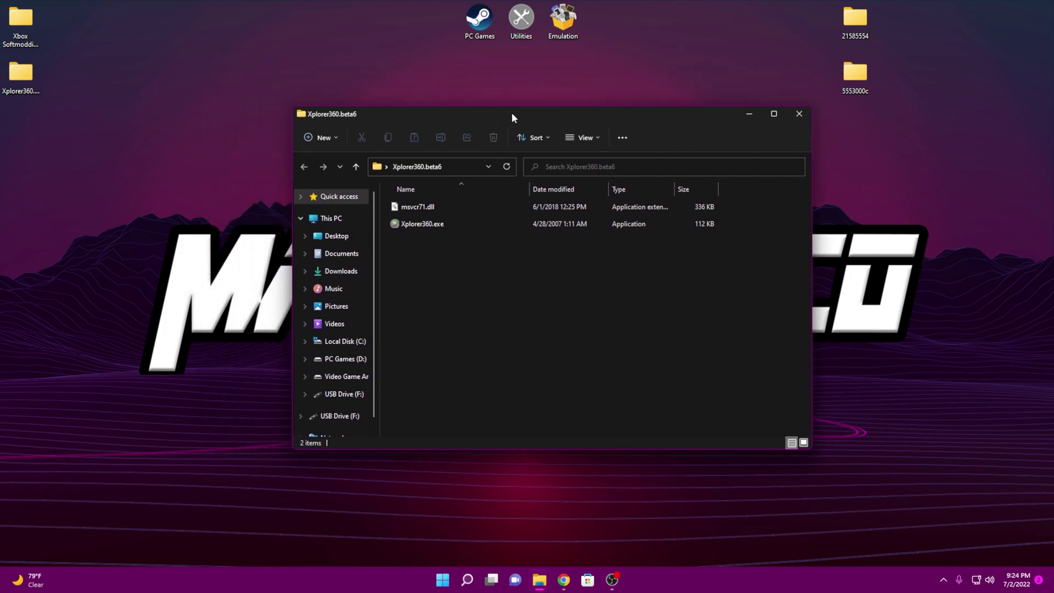
pyautogui.click(31, 81)
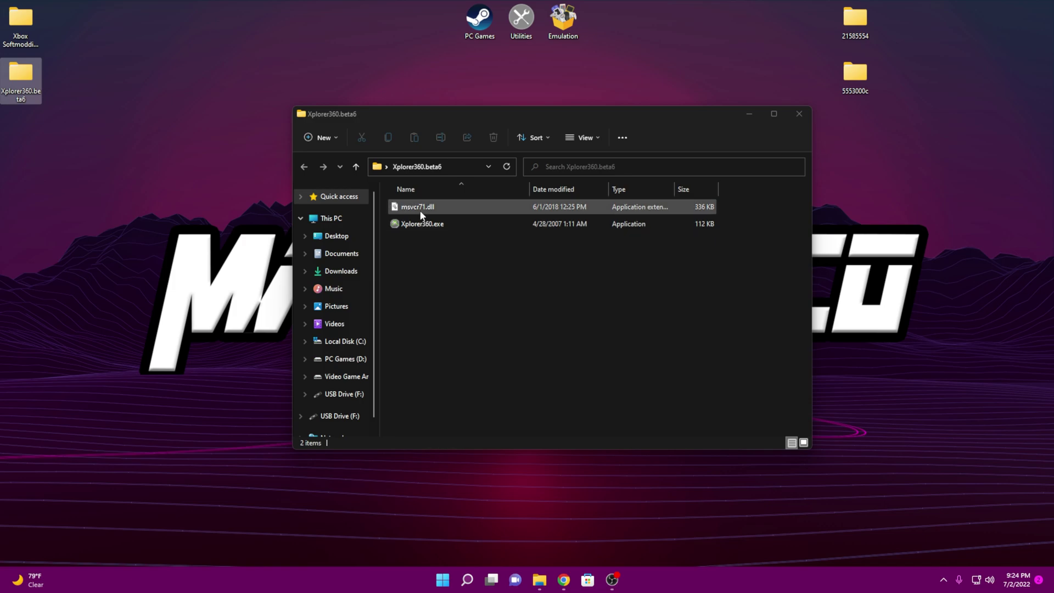
pyautogui.click(431, 226)
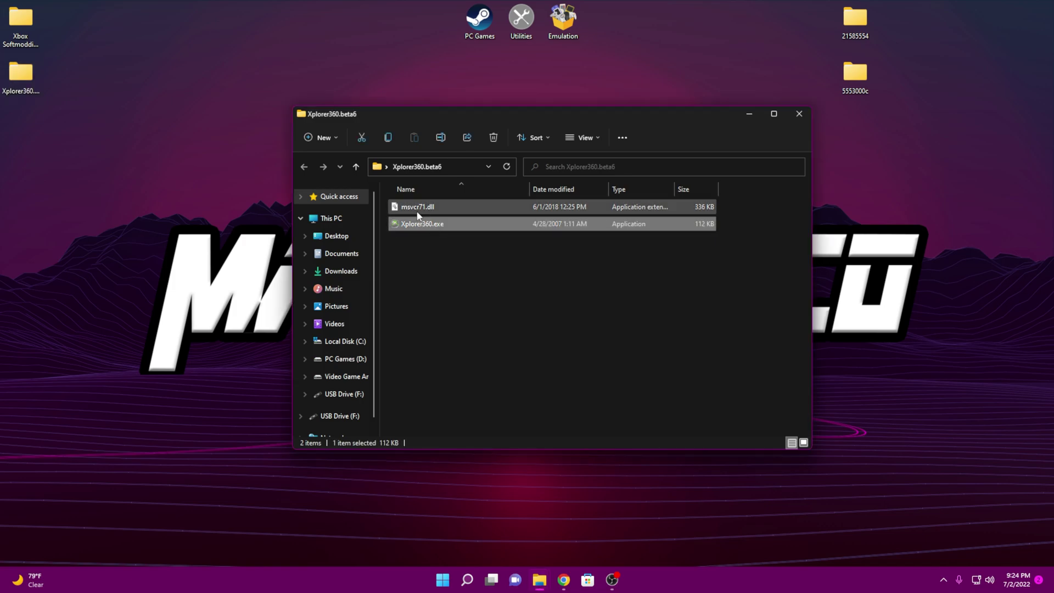
pyautogui.click(420, 211)
pyautogui.moveTo(429, 214)
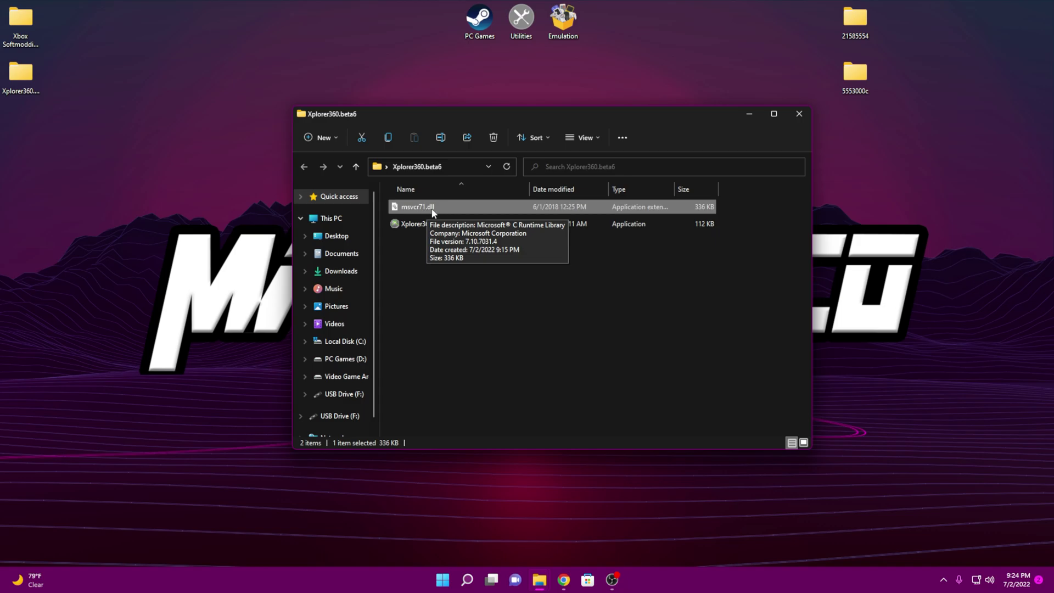
pyautogui.click(435, 228)
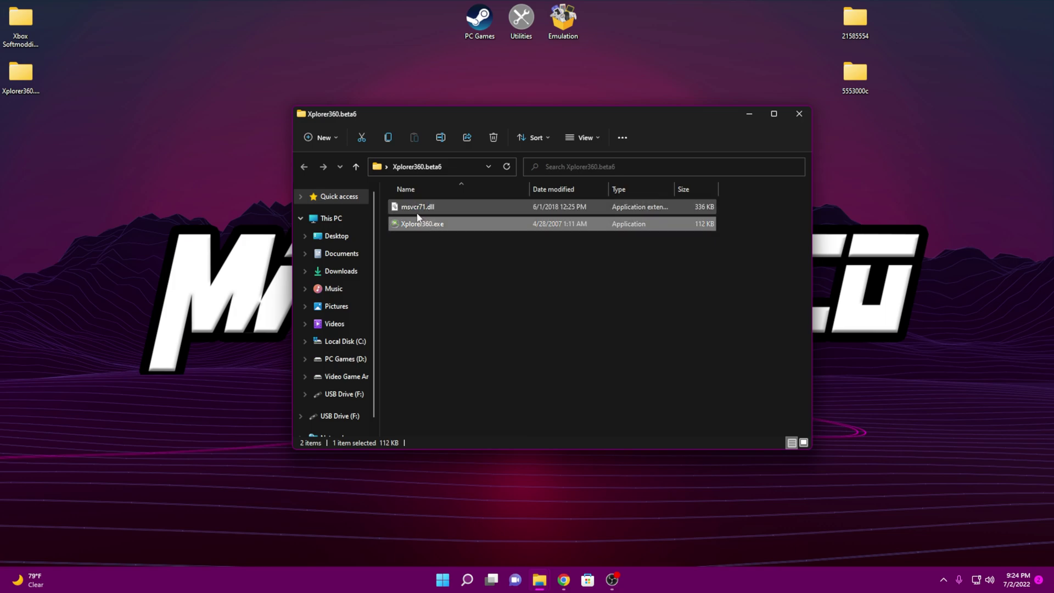
pyautogui.click(425, 212)
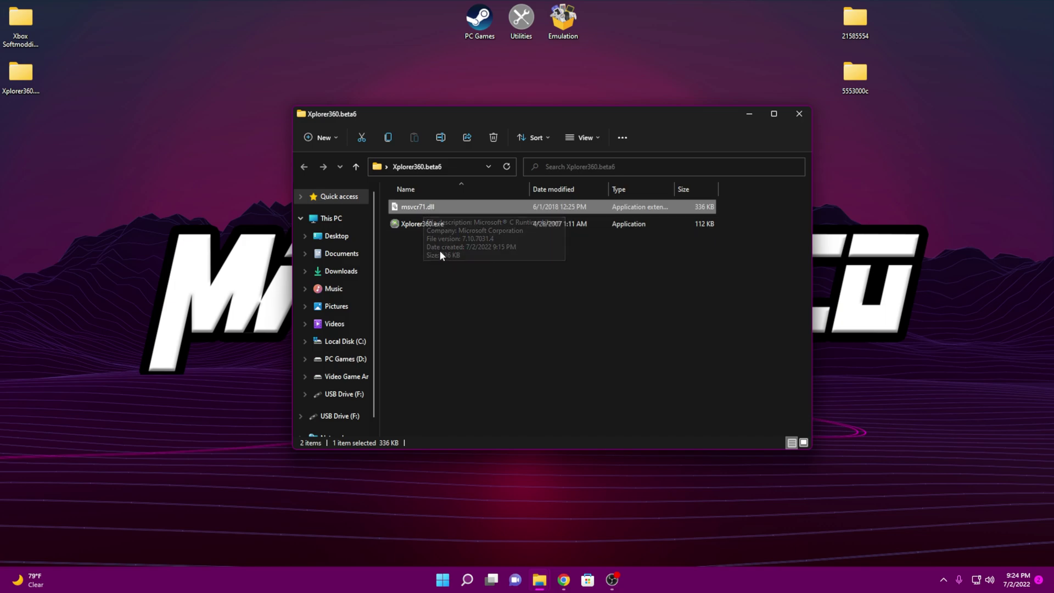
pyautogui.click(439, 249)
pyautogui.click(414, 224)
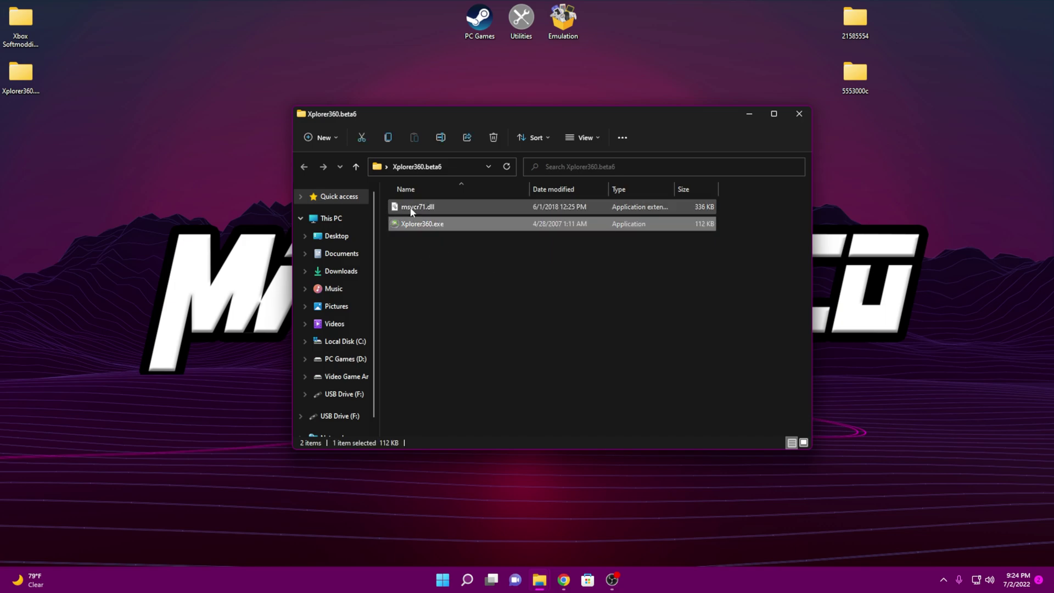
pyautogui.click(404, 210)
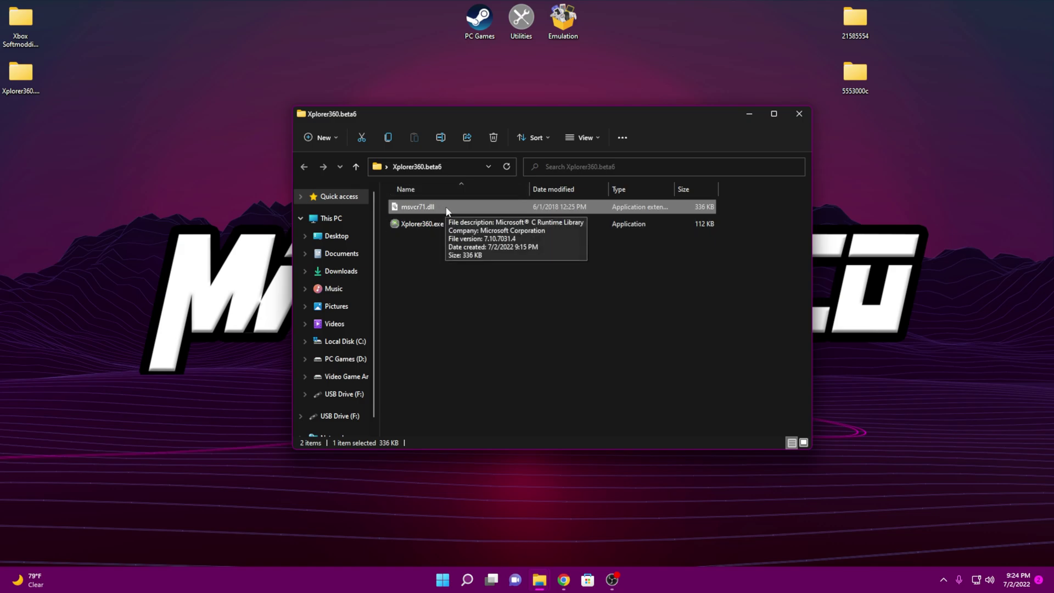
# Step: Launch Xplorer360.exe as a test with msvcr71.dll beside it, and close the program
pyautogui.doubleClick(419, 224)
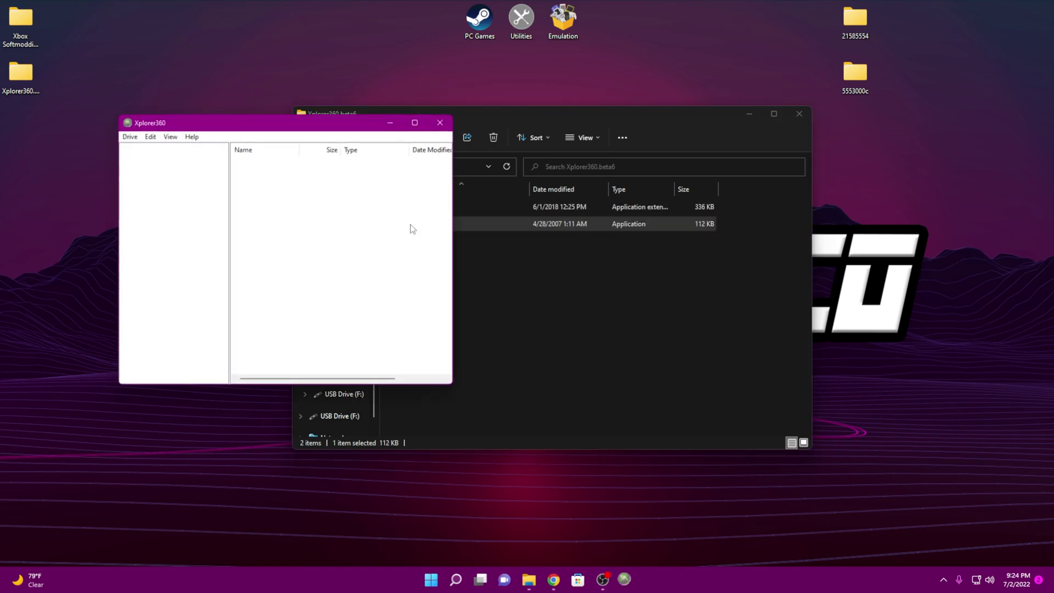
pyautogui.moveTo(310, 125); pyautogui.dragTo(522, 190)
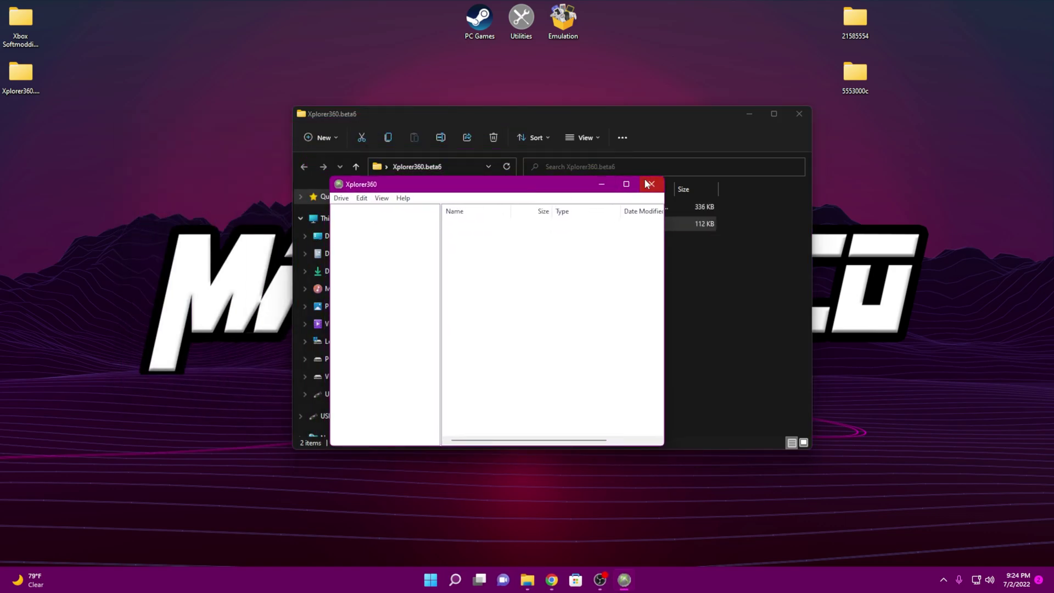
pyautogui.click(653, 184)
# Step: Try to launch Xplorer360.exe with msvcr71.dll moved out to the desktop, and return the file to the Xplorer360.beta6 folder
pyautogui.moveTo(414, 207); pyautogui.dragTo(149, 189)
pyautogui.click(416, 209)
pyautogui.doubleClick(416, 209)
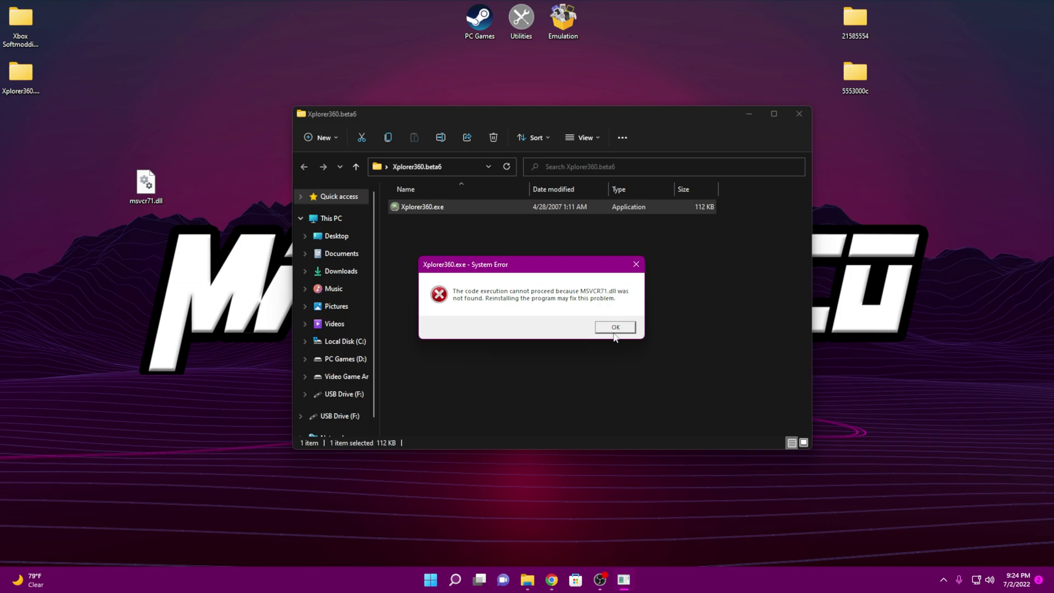
pyautogui.click(609, 327)
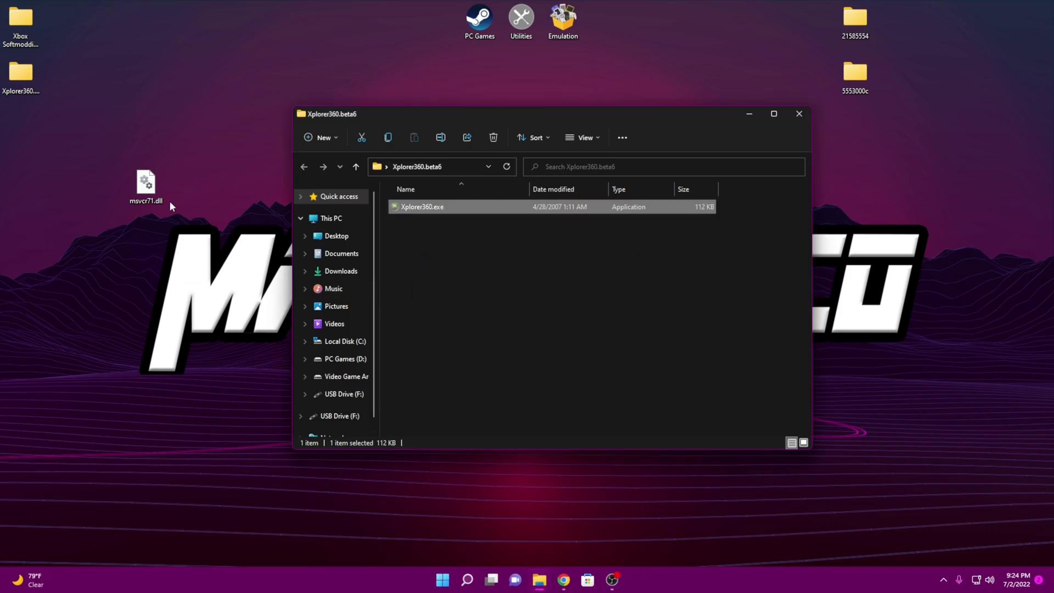
pyautogui.moveTo(146, 184); pyautogui.dragTo(422, 214)
# Step: Launch Xplorer360.exe and open the USB memory unit as a hard drive or memcard
pyautogui.doubleClick(422, 209)
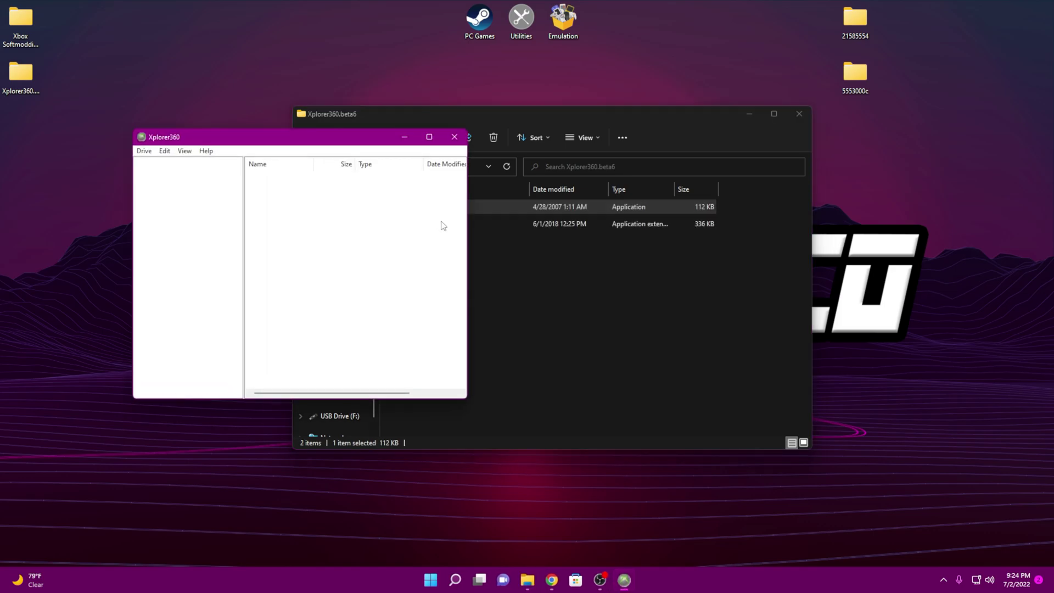
pyautogui.moveTo(335, 143); pyautogui.dragTo(539, 128)
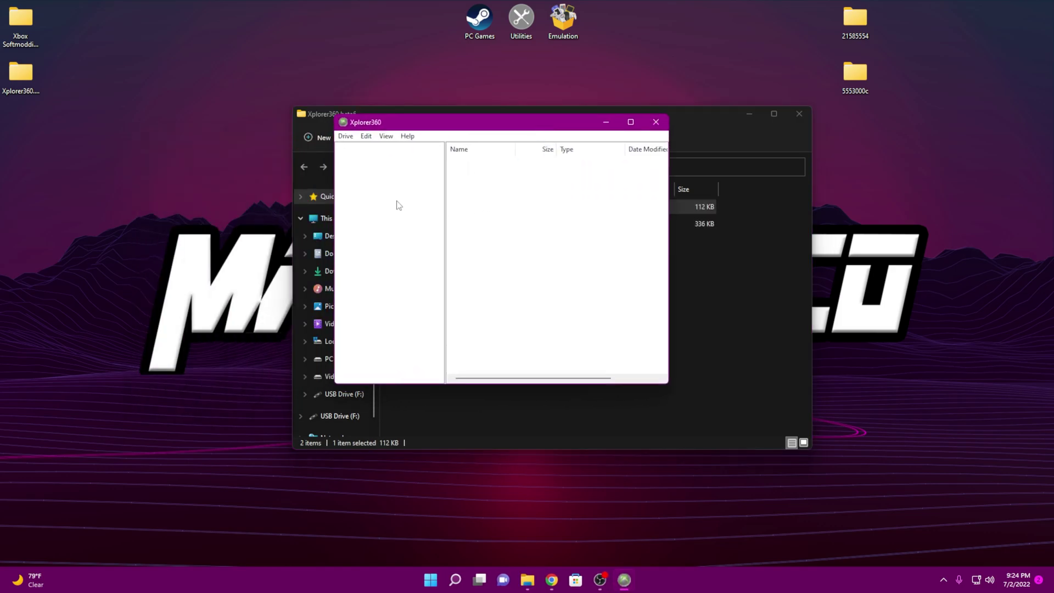
pyautogui.click(344, 137)
pyautogui.moveTo(360, 149)
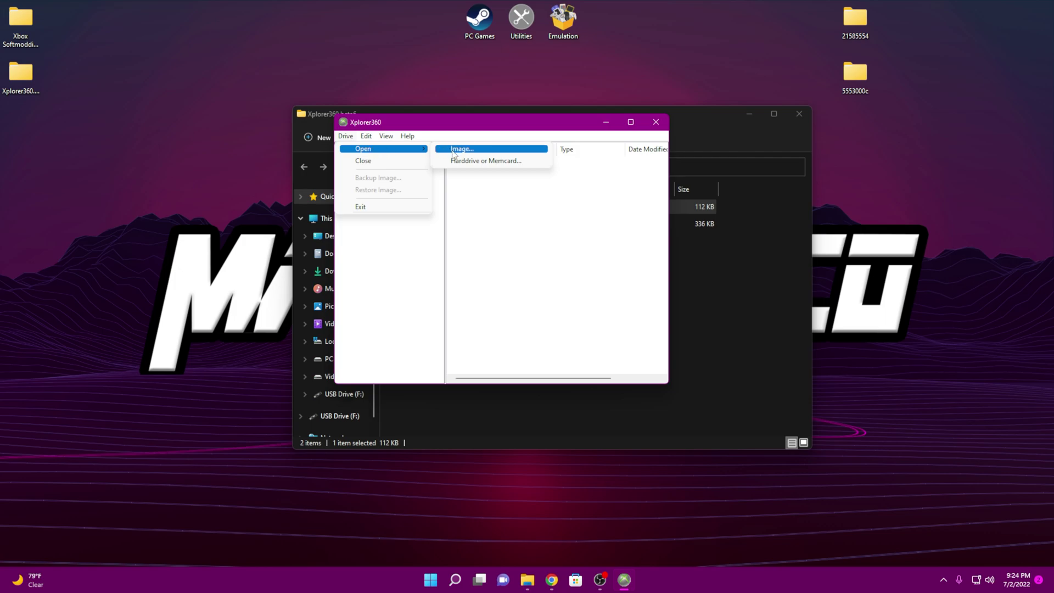
pyautogui.click(466, 161)
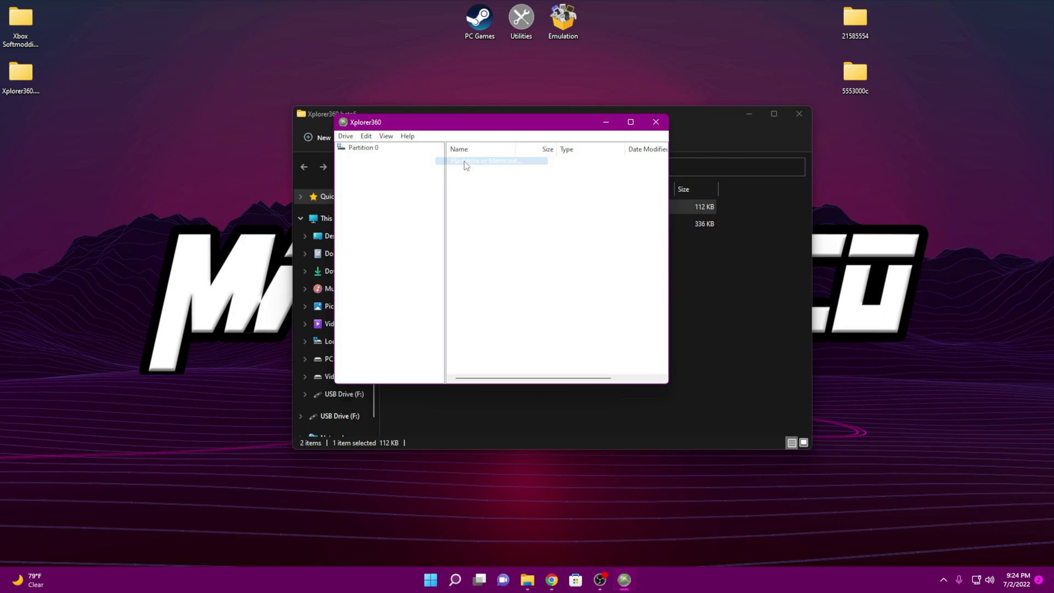
# Step: Copy the 21585554 and 5553000c folders from the desktop into Partition 0 of the memory unit, and close Xplorer360
pyautogui.click(362, 149)
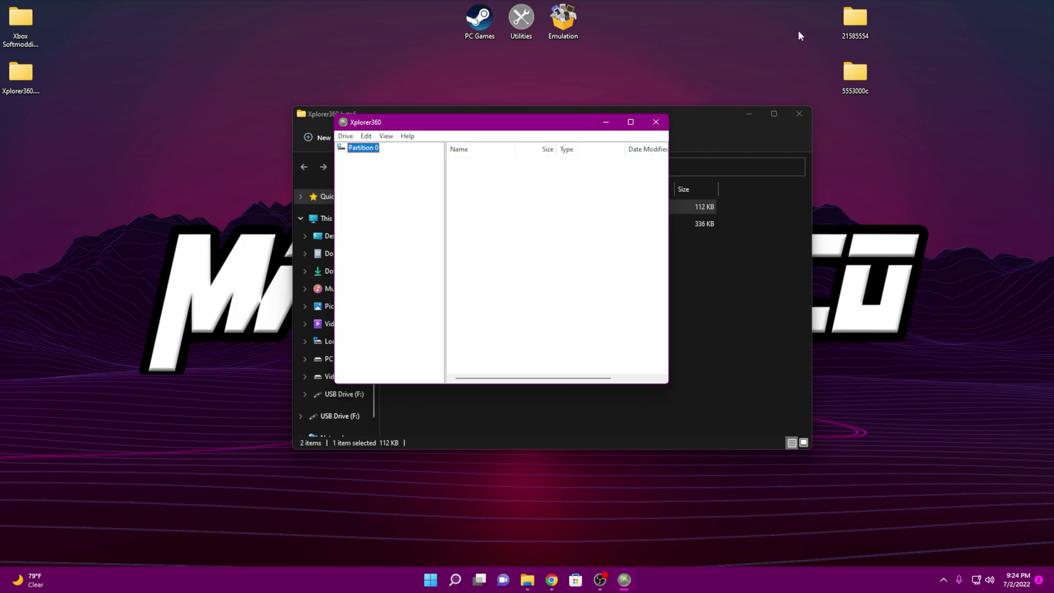
pyautogui.moveTo(787, 8); pyautogui.dragTo(526, 246)
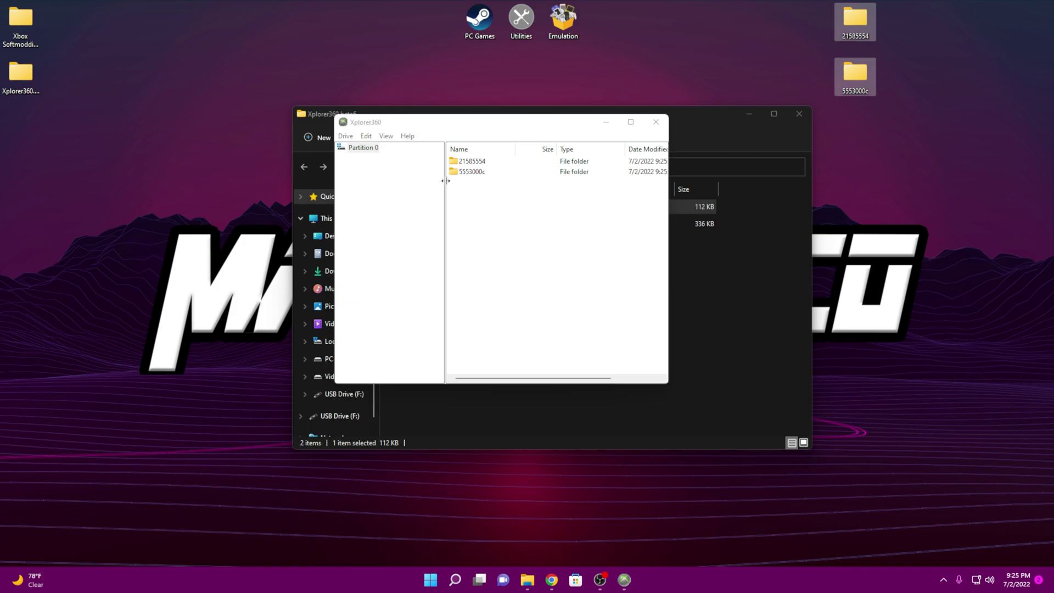
pyautogui.click(655, 122)
# Step: Relaunch Xplorer360, reopen the memory unit and check Partition 0 for the copied save folders
pyautogui.doubleClick(429, 212)
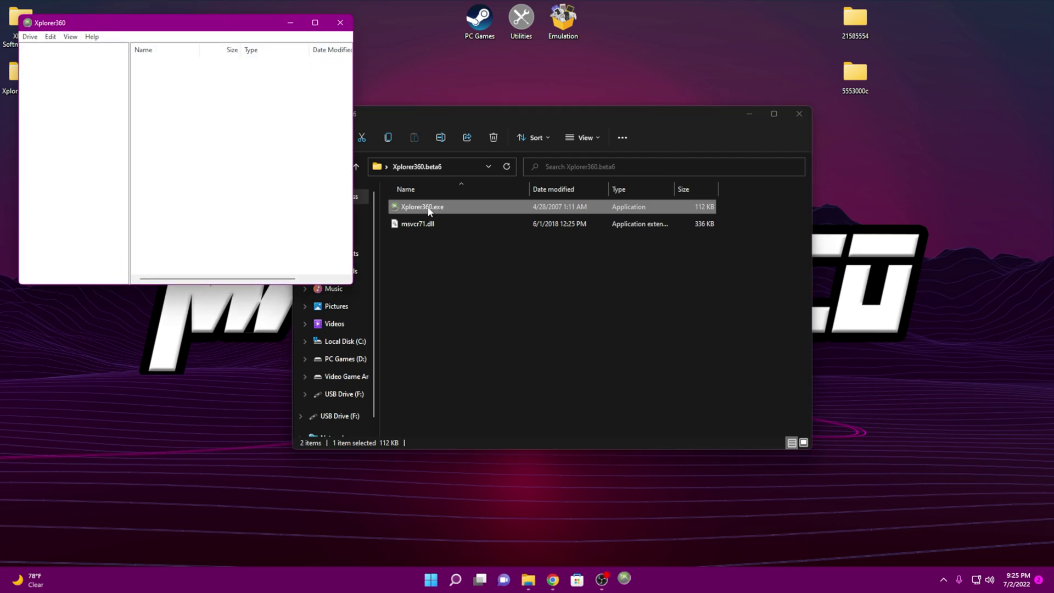
pyautogui.click(30, 36)
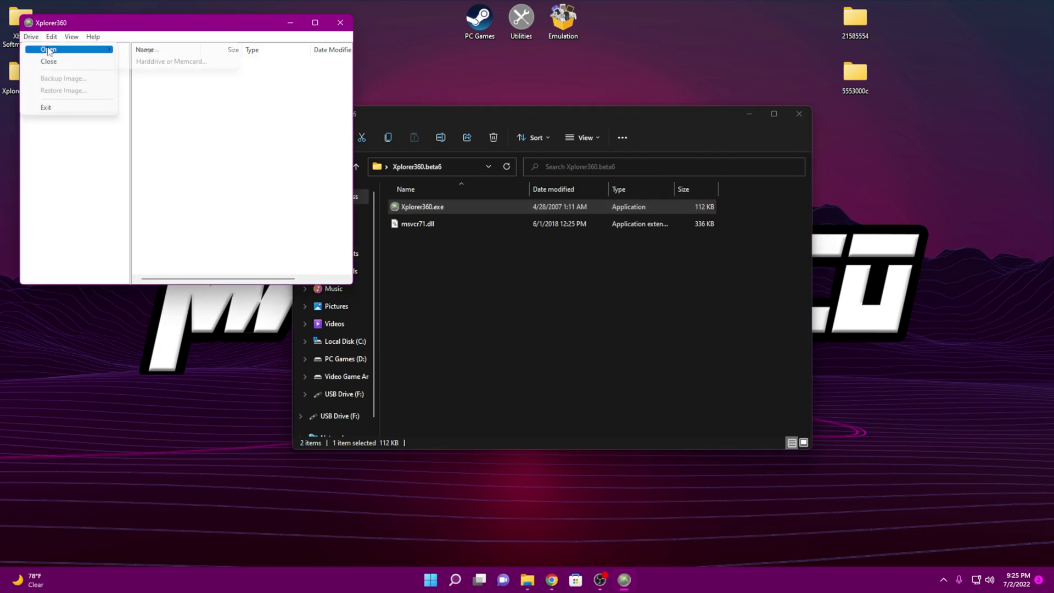
pyautogui.moveTo(55, 48)
pyautogui.click(175, 60)
pyautogui.click(49, 50)
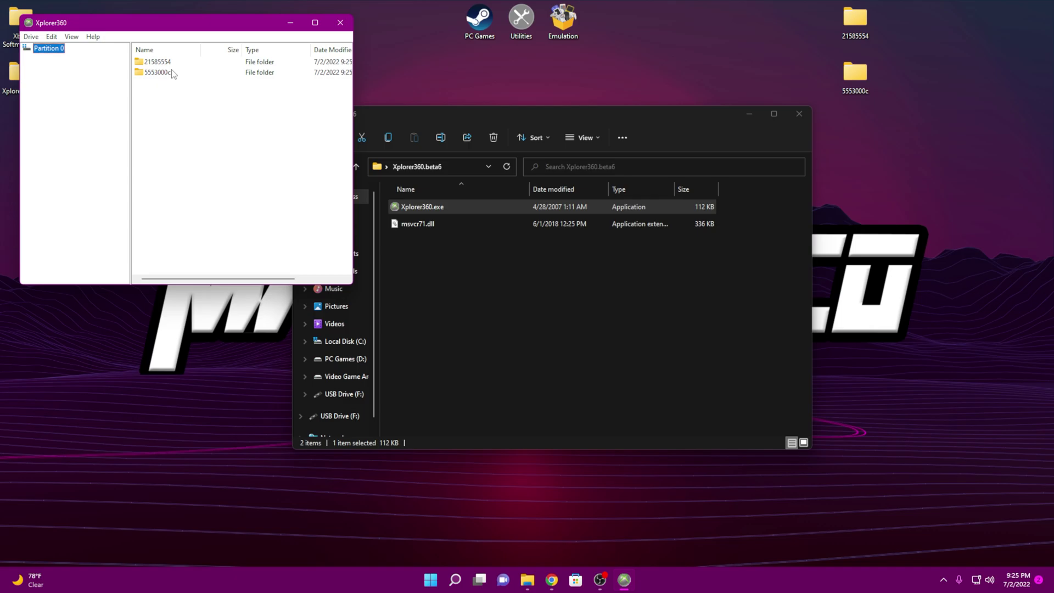
# Step: Close Xplorer360 and the Xplorer360.beta6 folder window
pyautogui.click(340, 23)
pyautogui.click(800, 113)
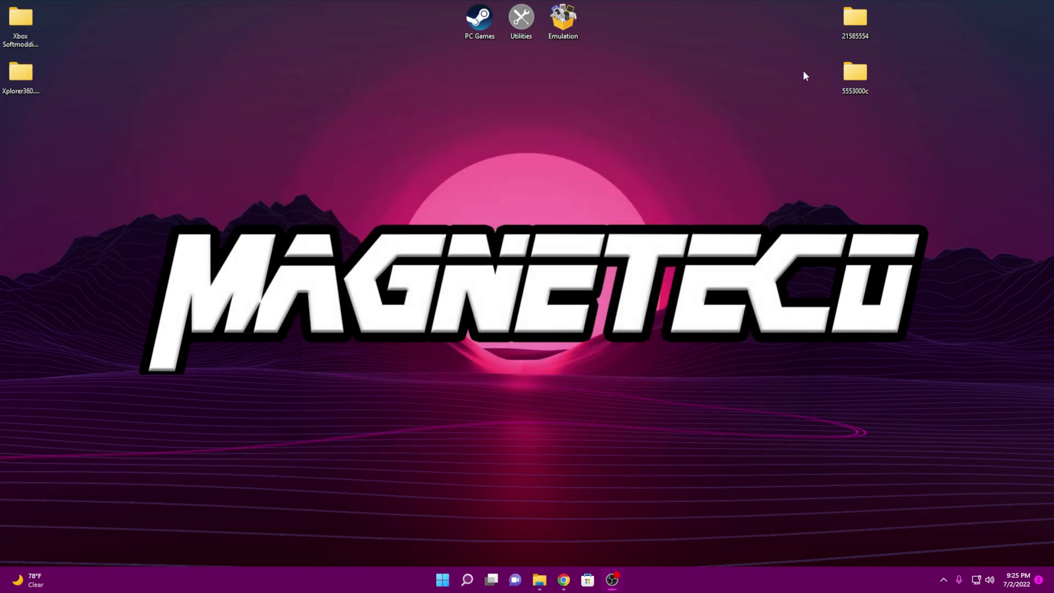
pyautogui.moveTo(921, 17); pyautogui.dragTo(62, 47)
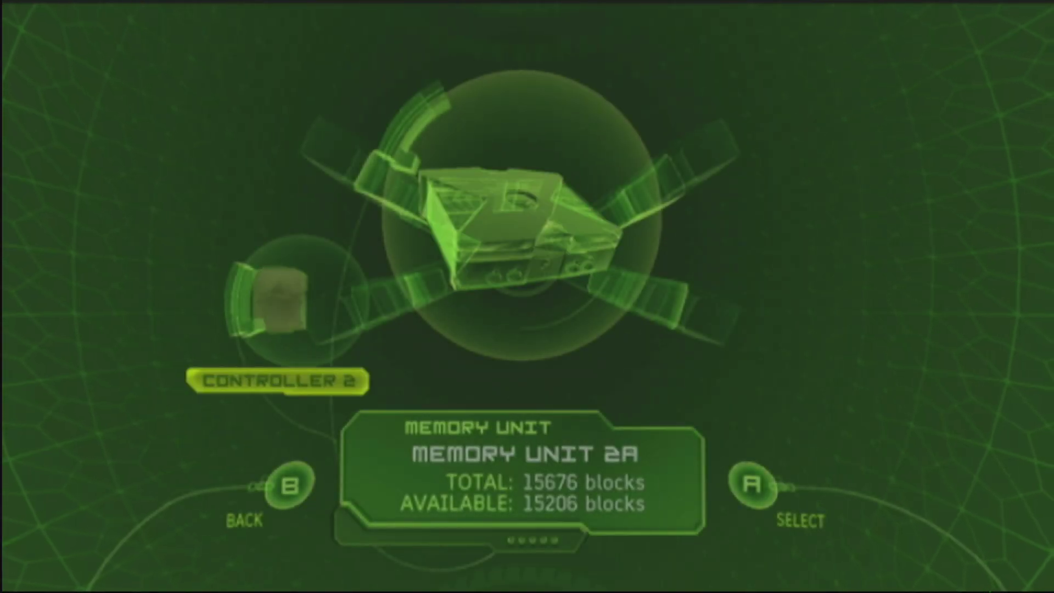
# Step: Switch to the Xbox dashboard, open Memory Unit 2A and look through its Splinter Cell and Xbox Softmodding Tool entries
pyautogui.press('Return')
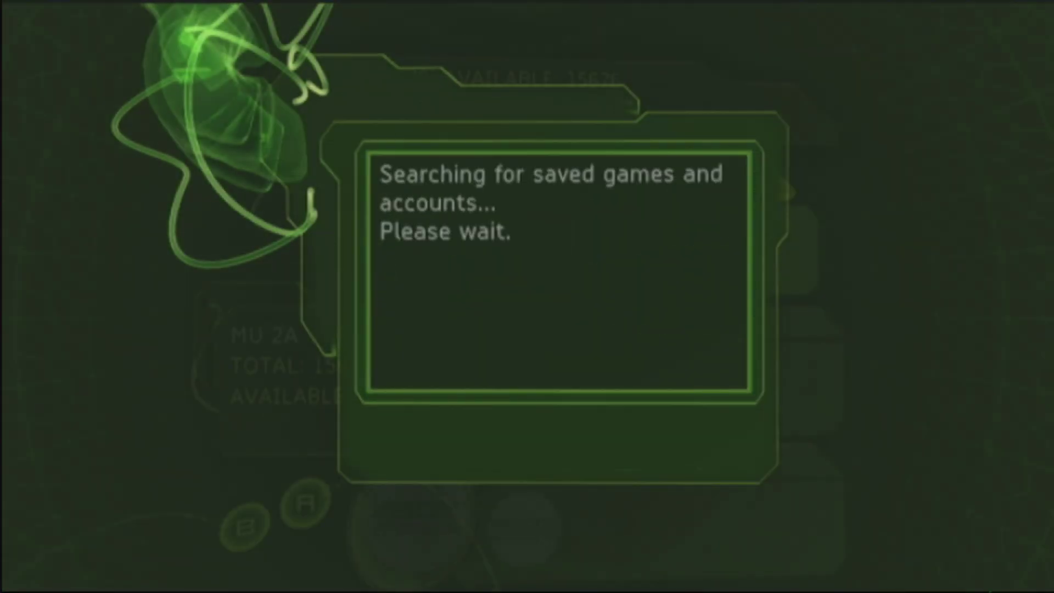
pyautogui.press('Down')
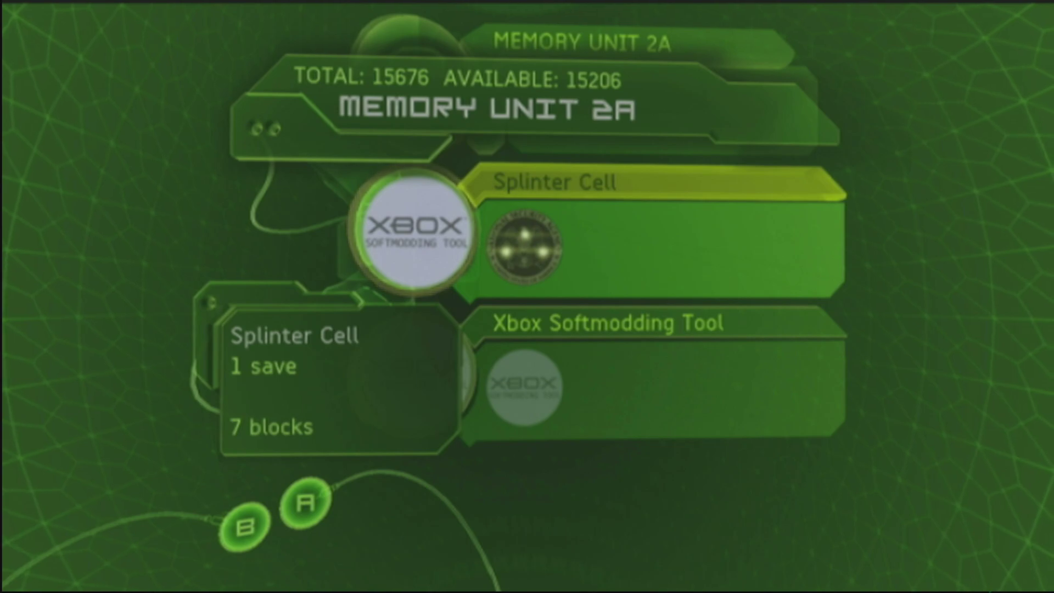
pyautogui.press('Down')
pyautogui.press('Up')
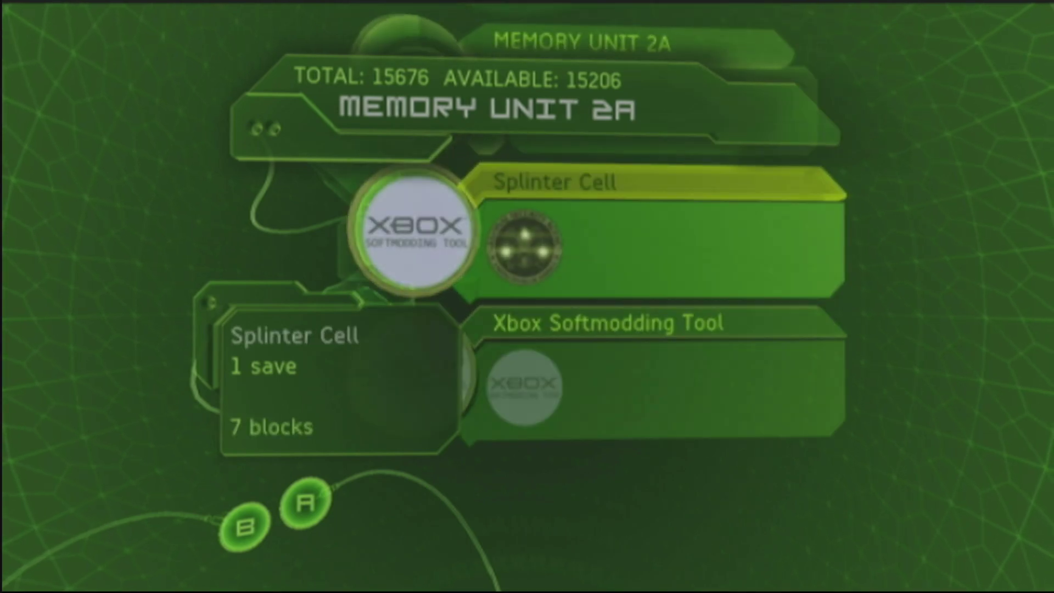
pyautogui.press('Return')
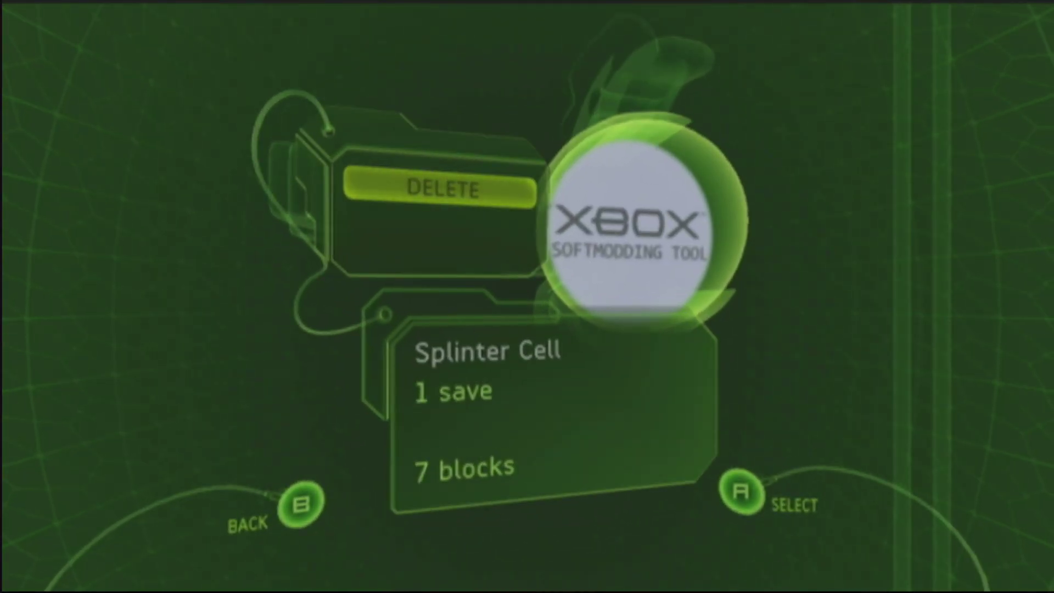
pyautogui.press('Escape')
# Step: Copy the Splinter Cell LINUX_Profile save from Memory Unit 2A to the Xbox hard disk
pyautogui.press('Return')
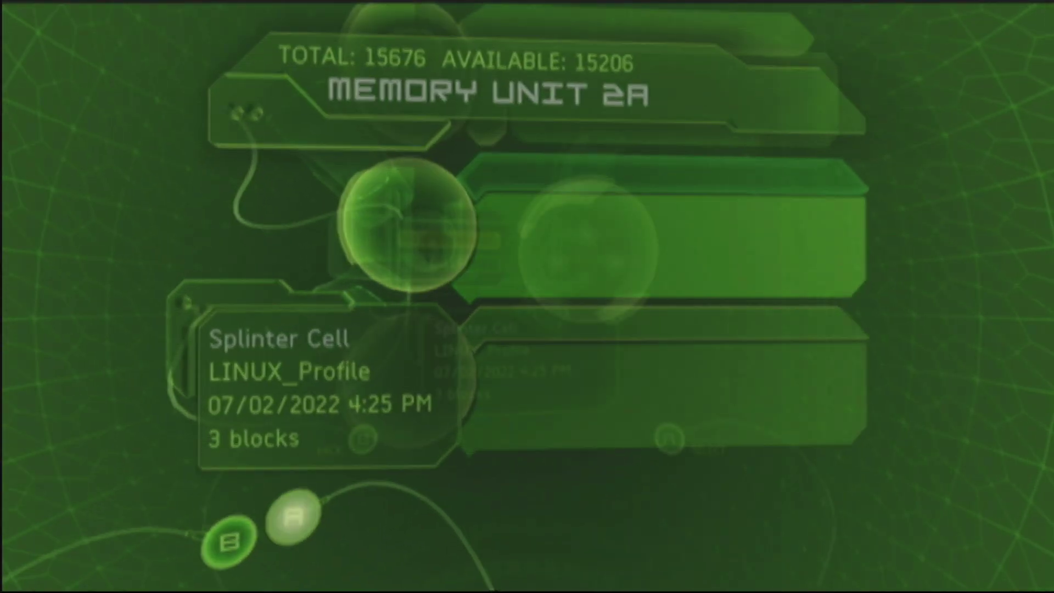
pyautogui.press('Return')
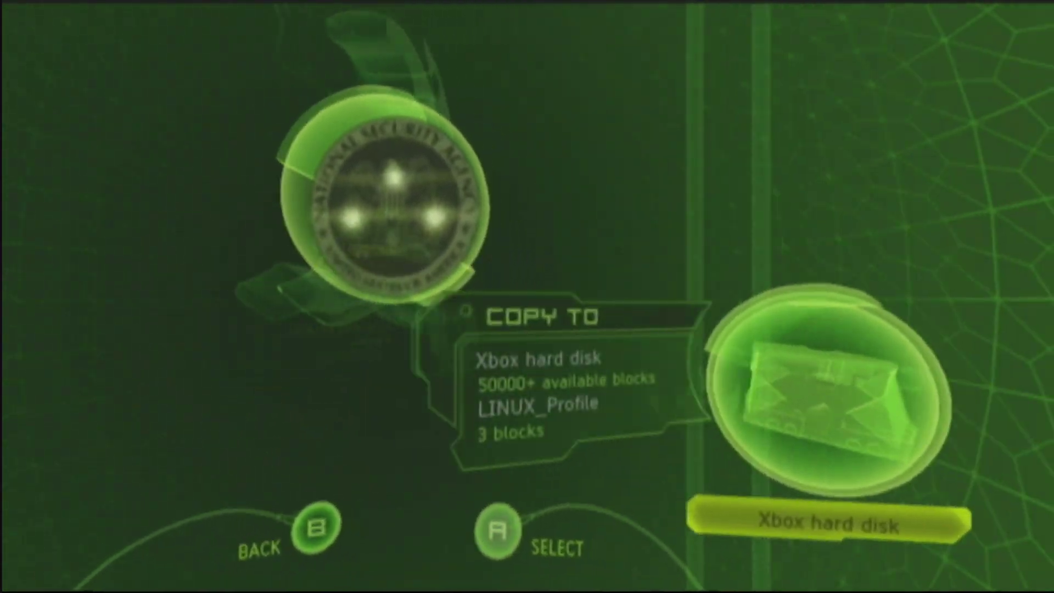
pyautogui.press('Return')
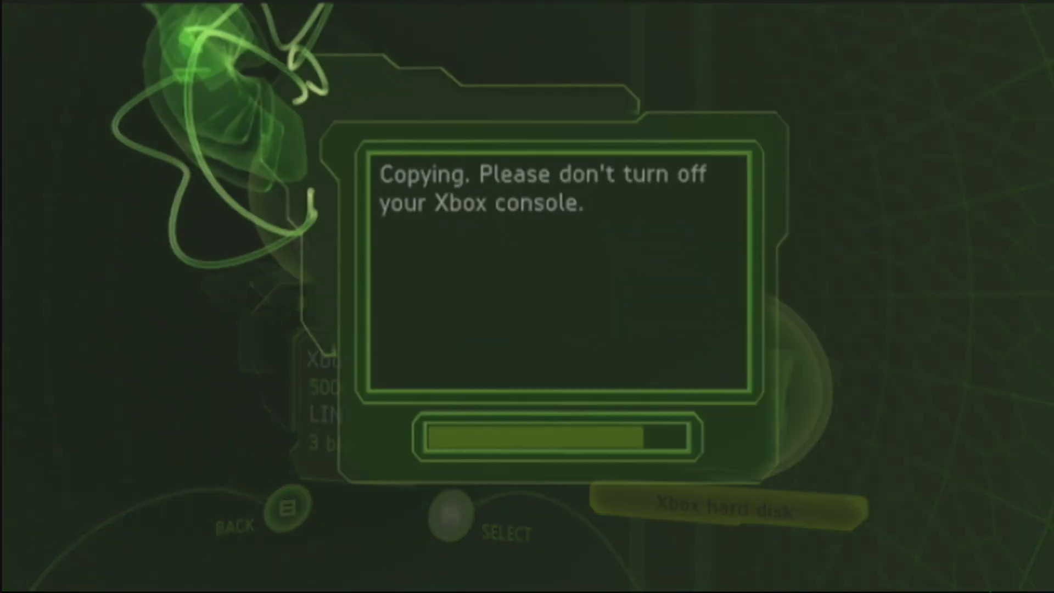
pyautogui.press('Escape')
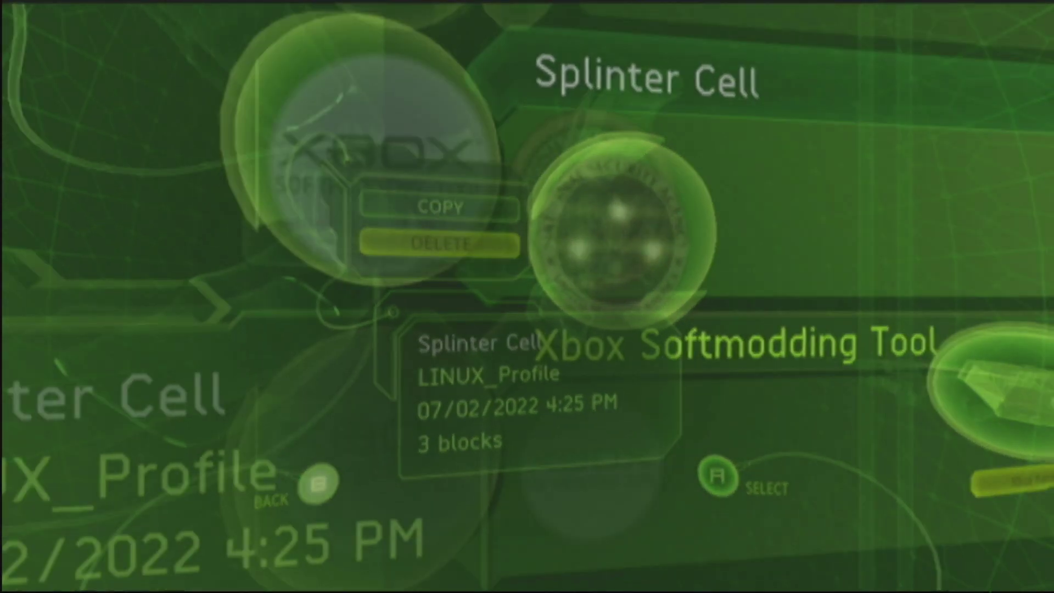
# Step: Copy the Xbox Softmodding Tool save from Memory Unit 2A to the Xbox hard disk, and leave the memory unit screens
pyautogui.press('Down')
pyautogui.press('Return')
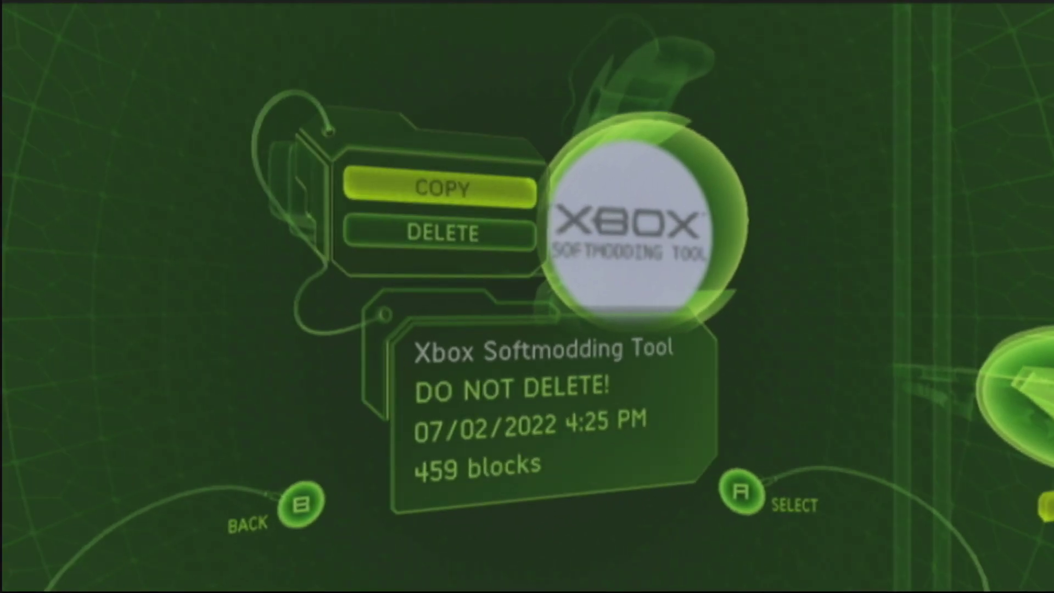
pyautogui.press('Return')
pyautogui.press('Return')
pyautogui.press('Escape')
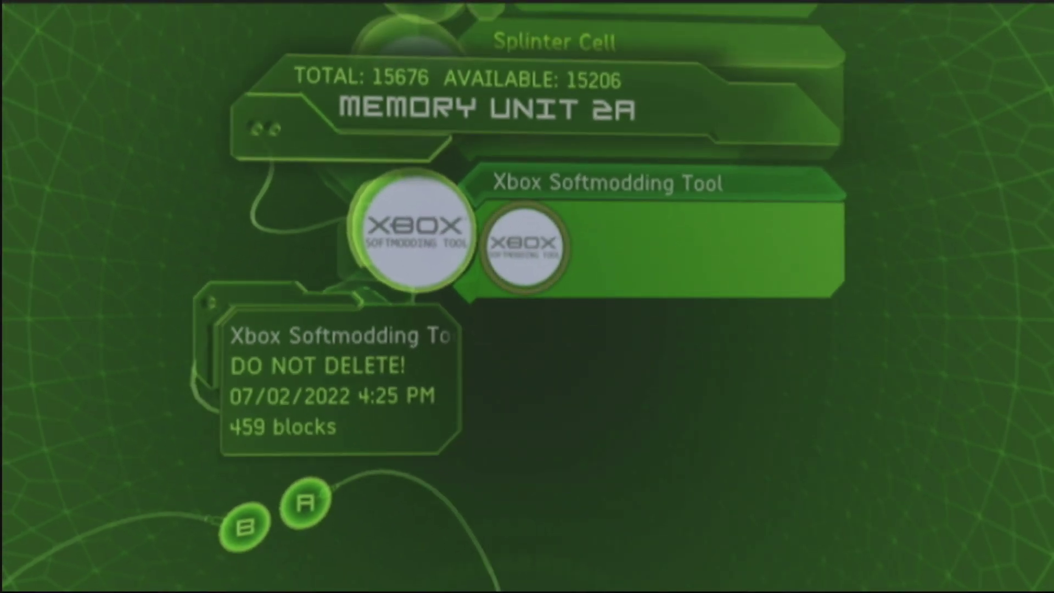
pyautogui.press('Escape')
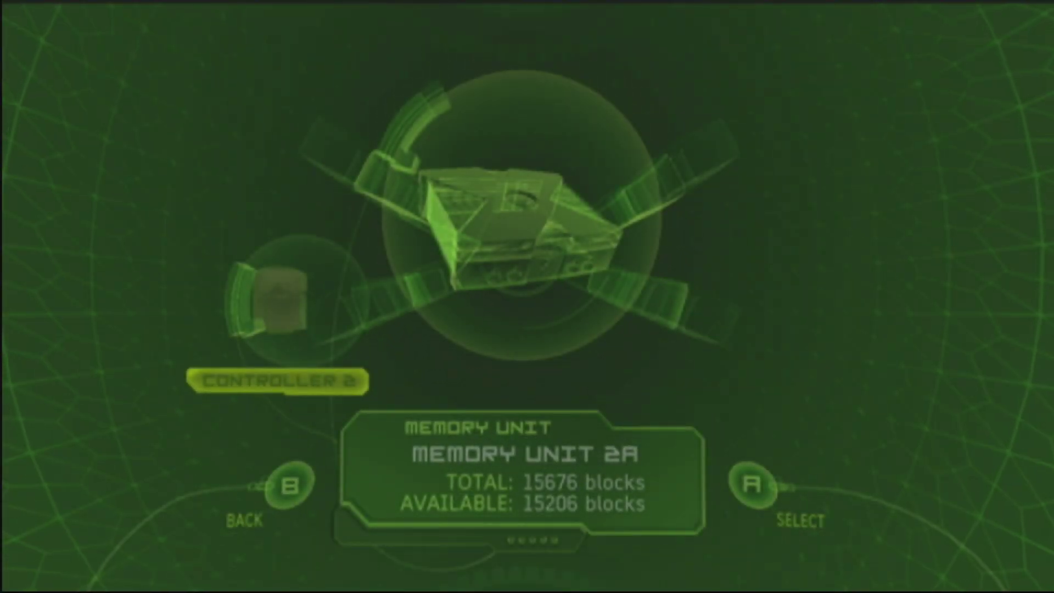
pyautogui.press('Escape')
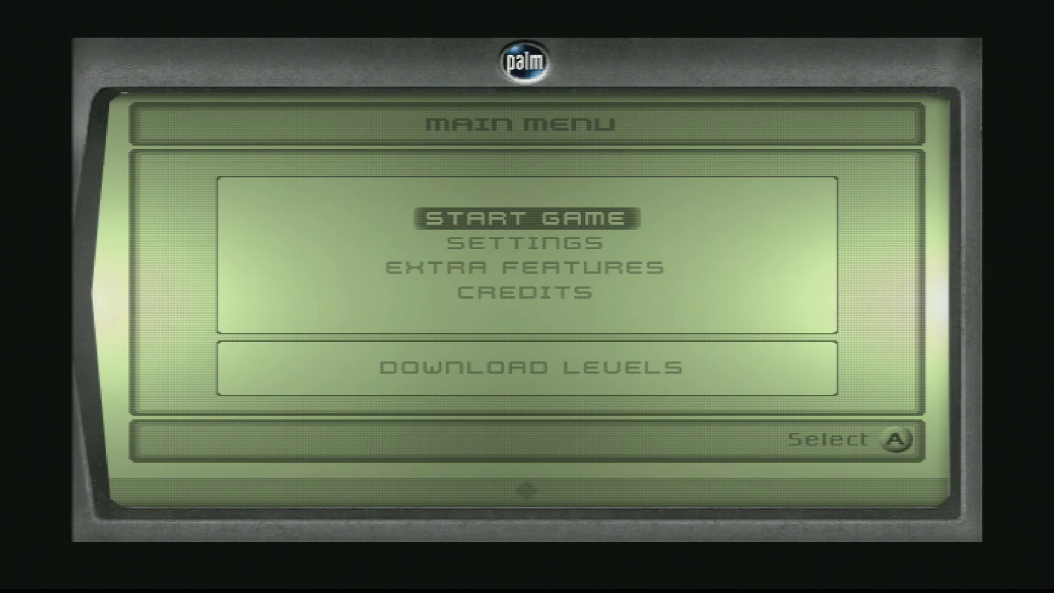
# Step: Start Splinter Cell with the LINUX profile and acknowledge the softmodding installer's EEPROM backup information
pyautogui.press('Return')
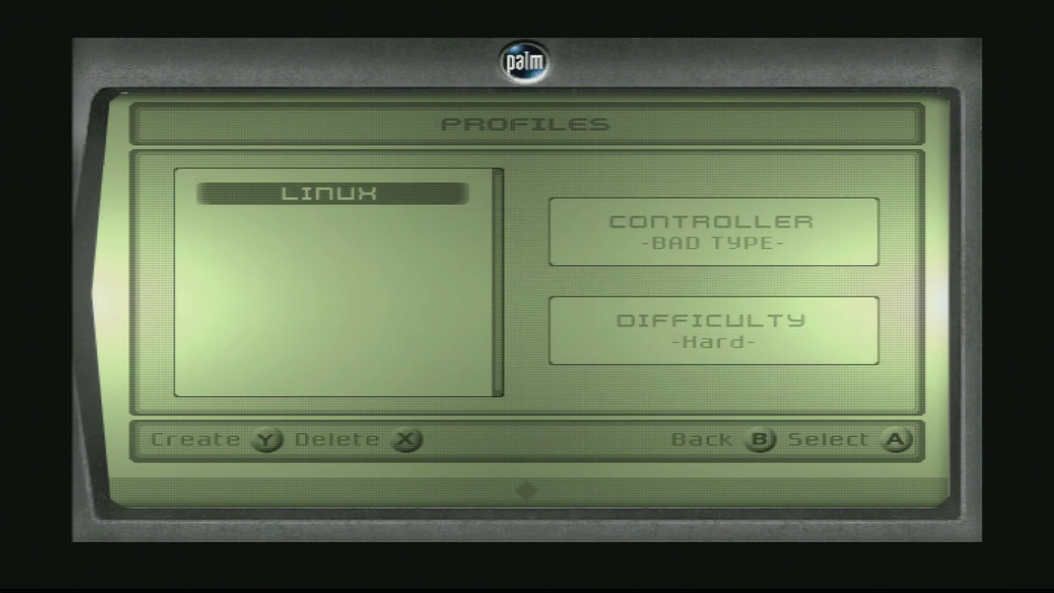
pyautogui.press('Return')
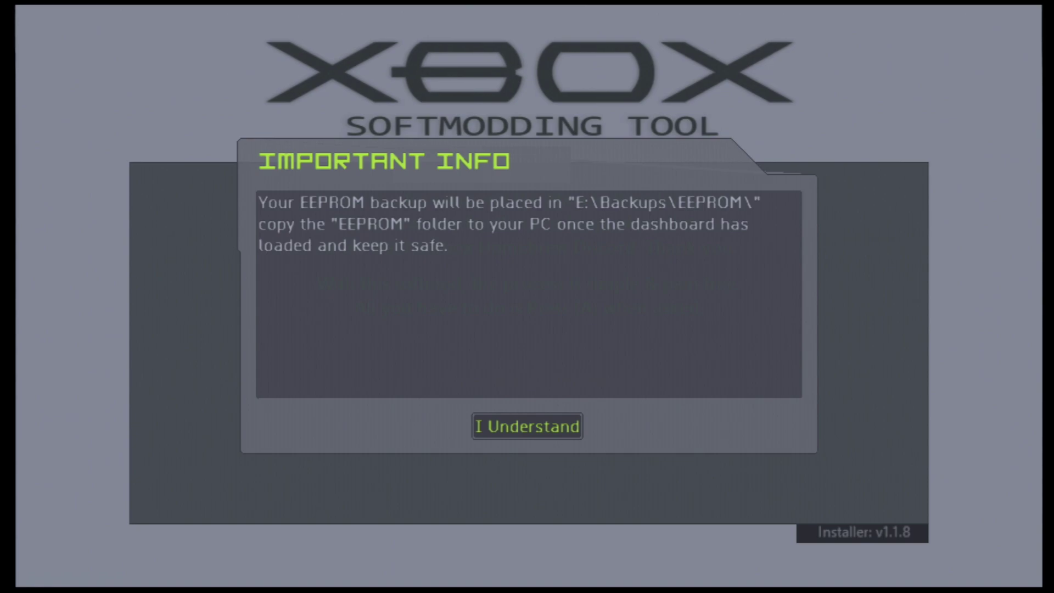
pyautogui.press('Return')
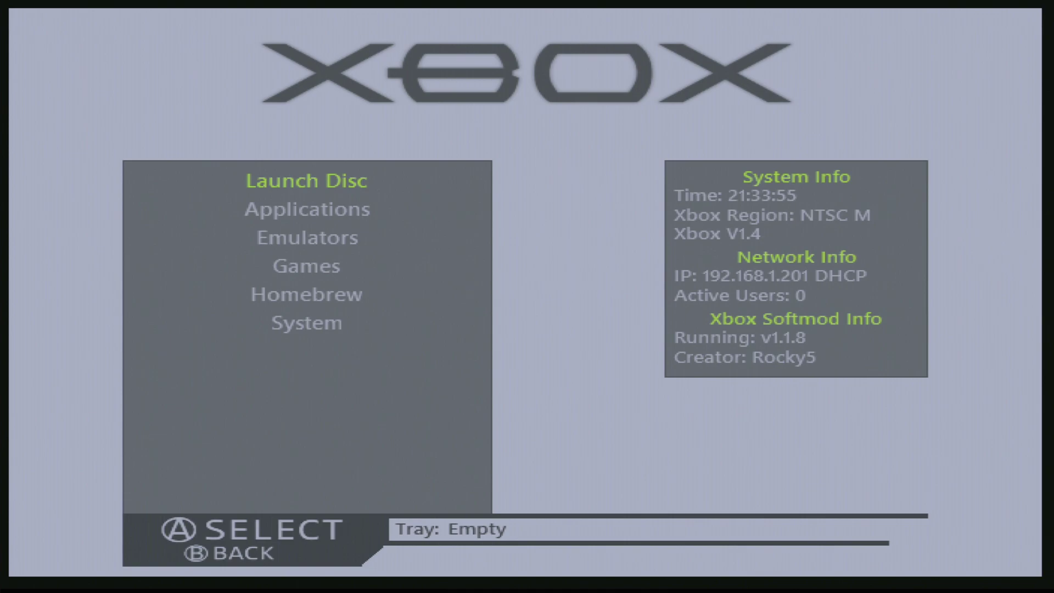
# Step: Leave the Skins, Settings and System submenus and return to Launch Disc in the main dashboard menu
pyautogui.press('Down')
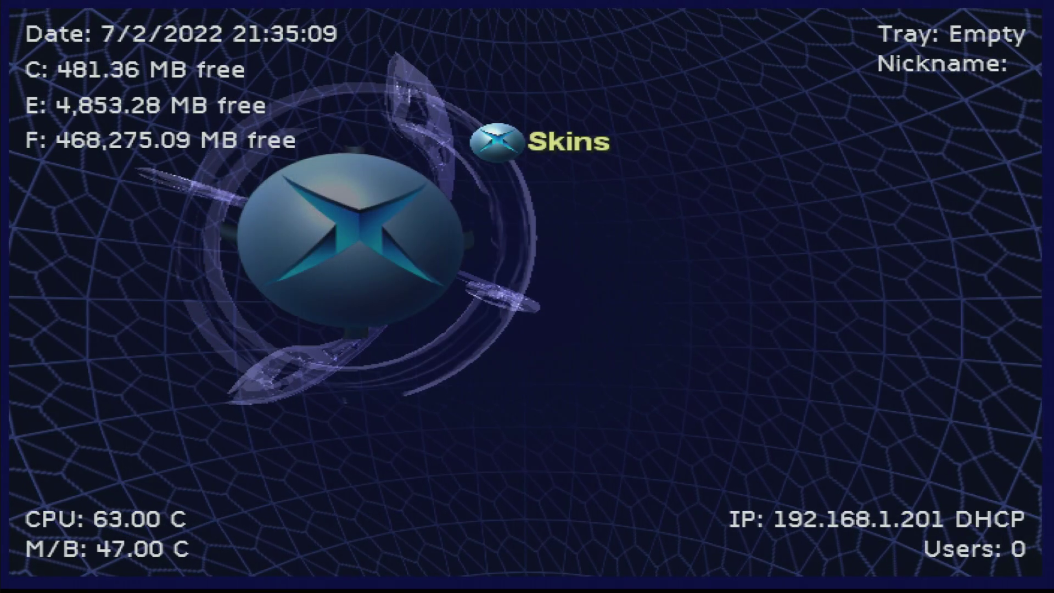
pyautogui.press('Up')
pyautogui.press('Up')
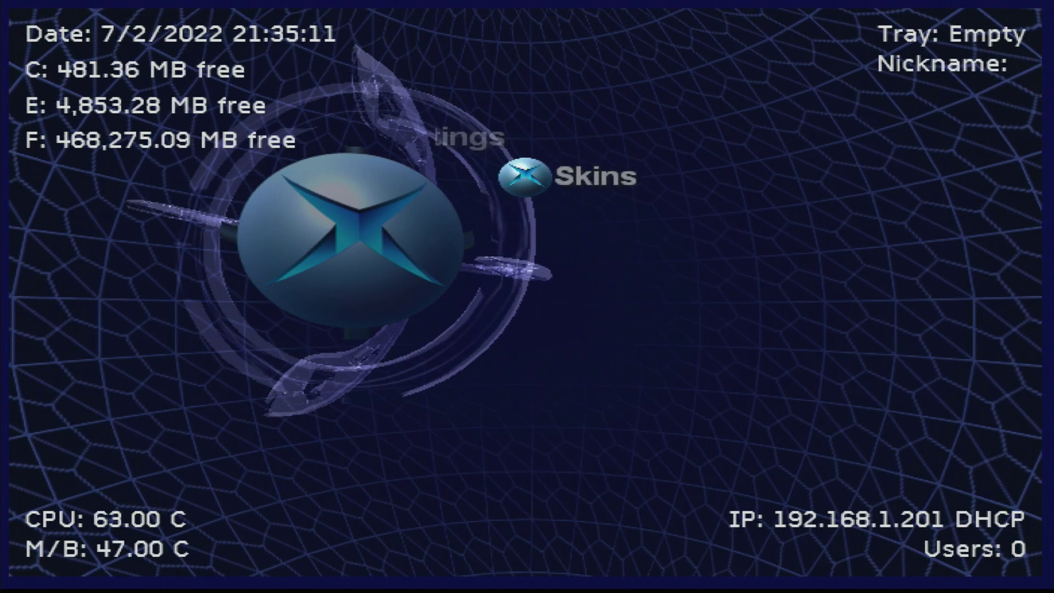
pyautogui.press('Up')
pyautogui.press('Up')
pyautogui.press('Up')
pyautogui.press('Escape')
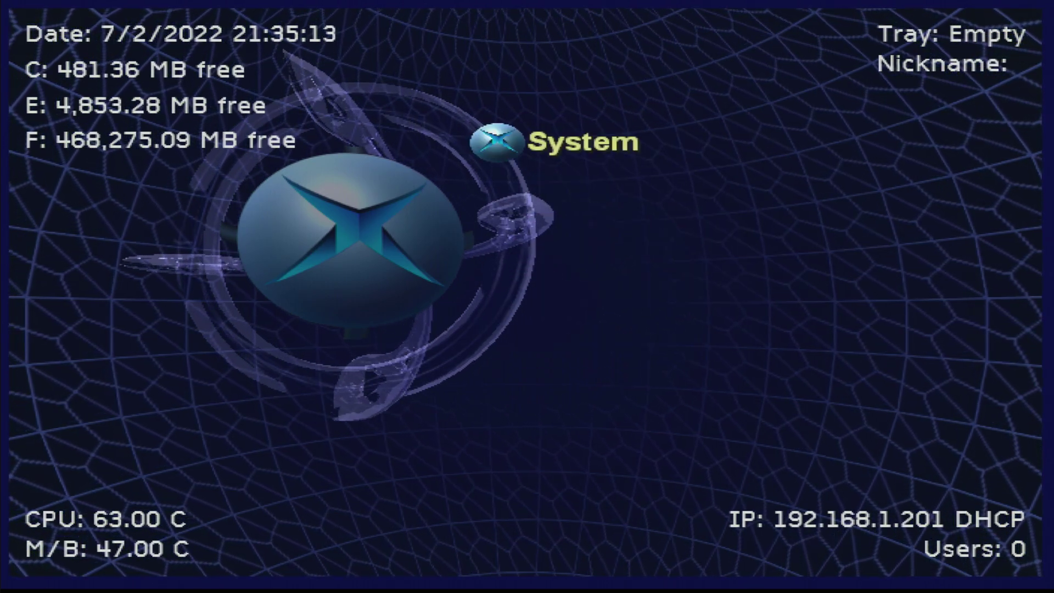
pyautogui.press('Up')
pyautogui.press('Up')
pyautogui.press('Up')
pyautogui.press('Up')
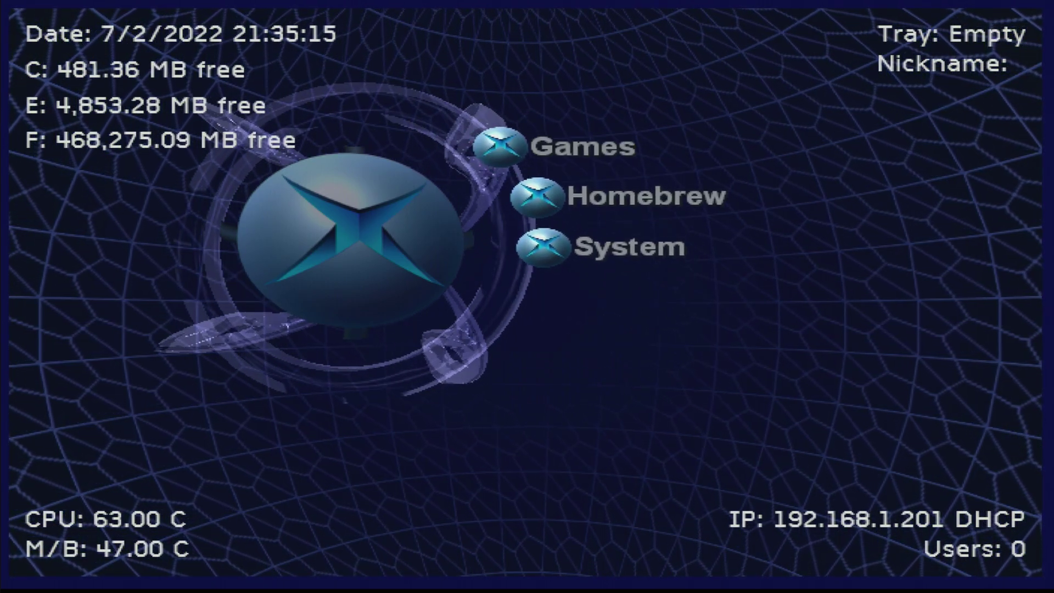
pyautogui.press('Up')
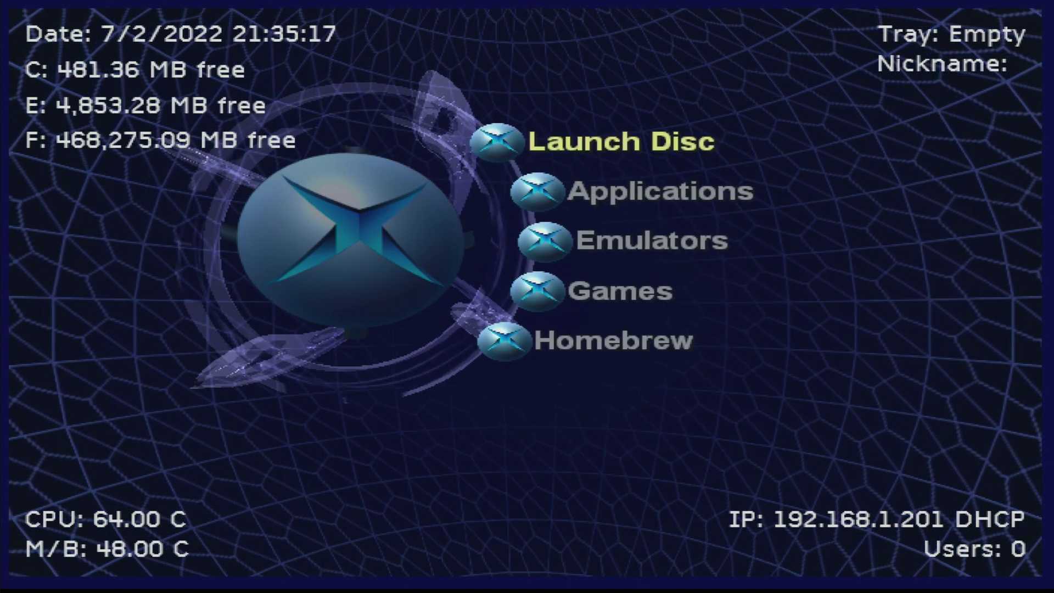
# Step: Look through the Applications, Emulators and Games submenus of the new dashboard and return to the main menu
pyautogui.press('Down')
pyautogui.press('Return')
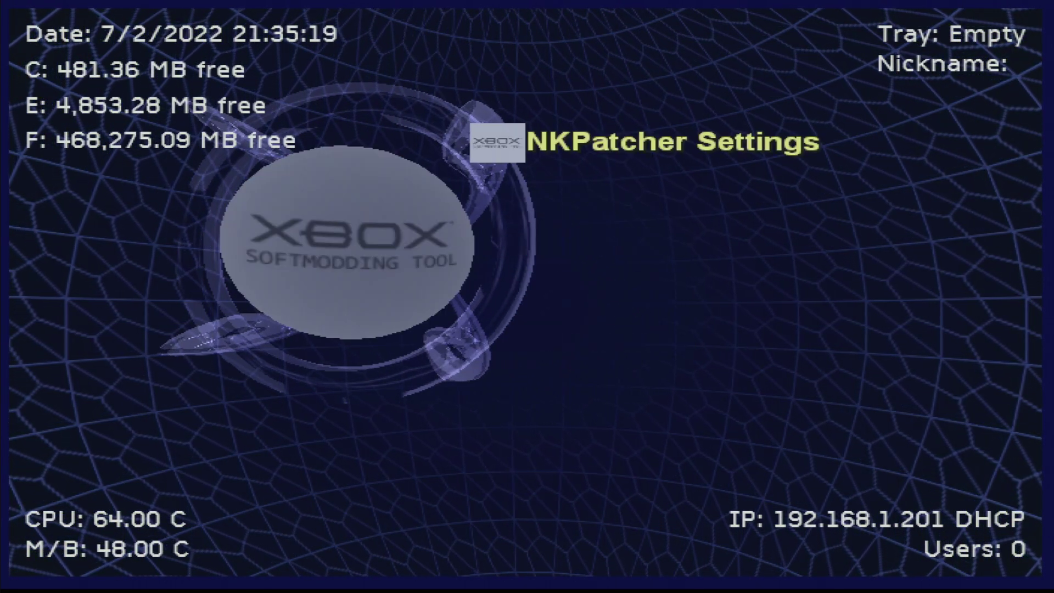
pyautogui.press('Escape')
pyautogui.press('Down')
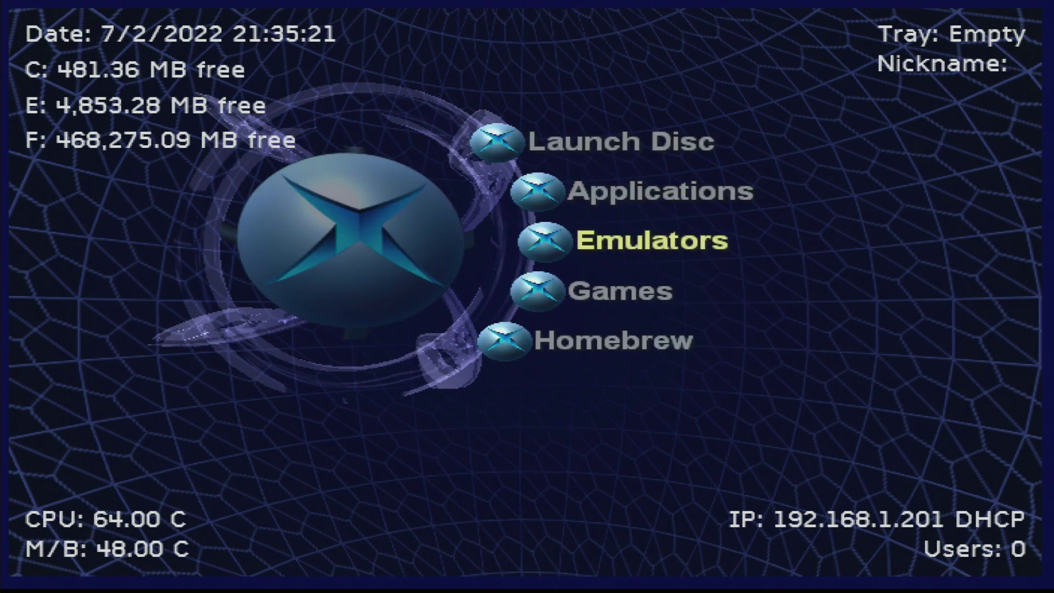
pyautogui.press('Return')
pyautogui.press('Escape')
pyautogui.press('Down')
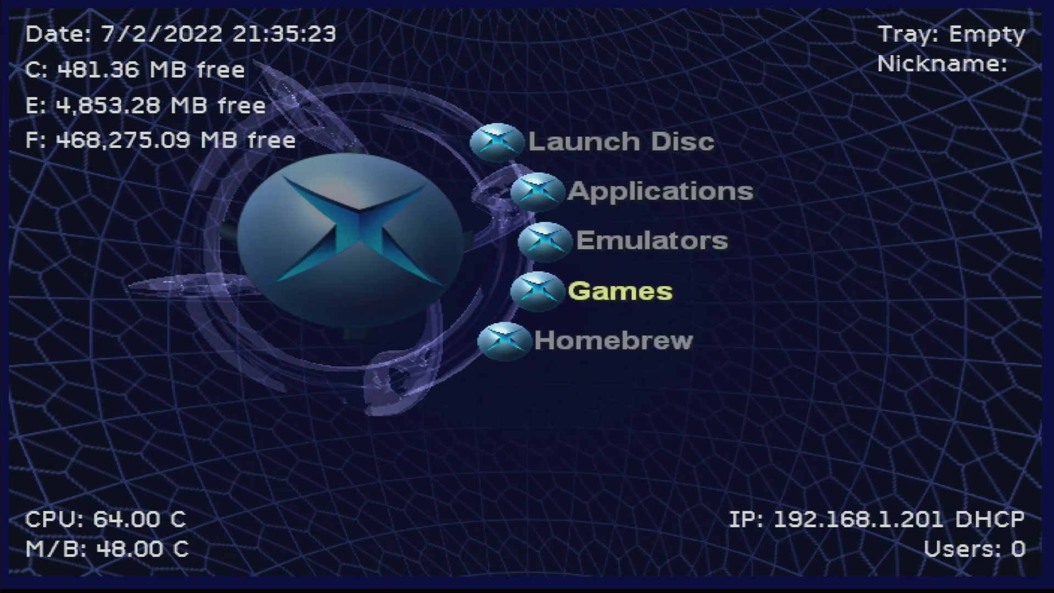
pyautogui.press('Return')
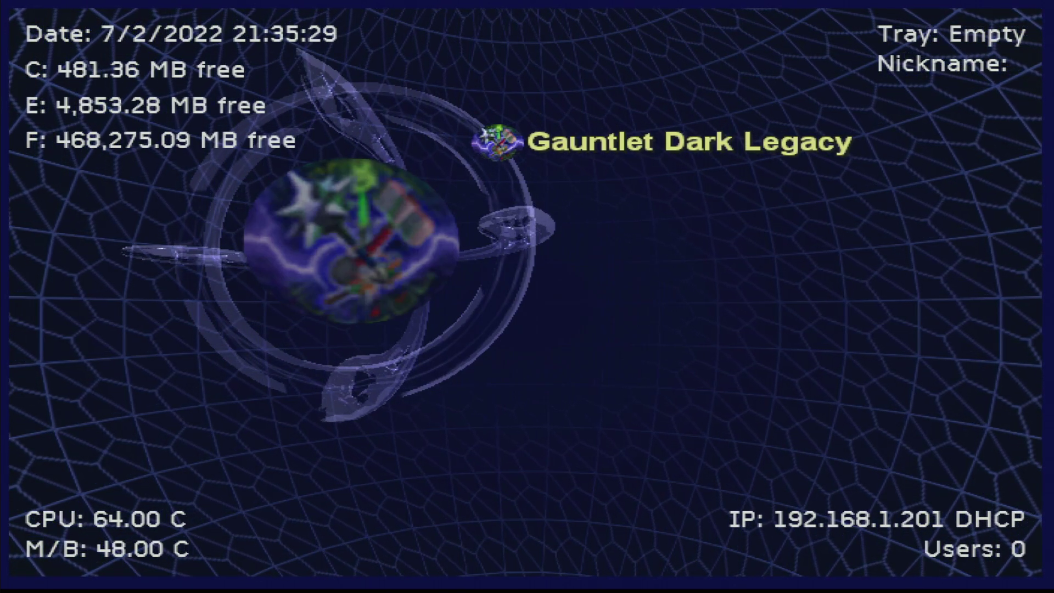
pyautogui.press('Escape')
pyautogui.press('Down')
pyautogui.press('Up')
pyautogui.press('Up')
pyautogui.press('Up')
pyautogui.press('Up')
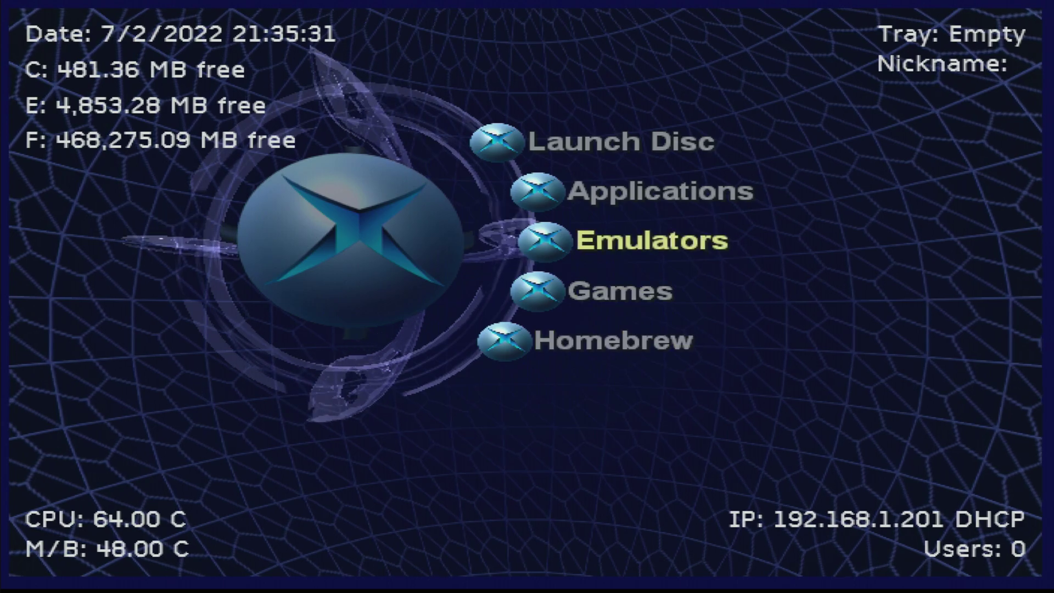
pyautogui.press('Down')
pyautogui.press('Down')
pyautogui.press('Down')
pyautogui.press('Down')
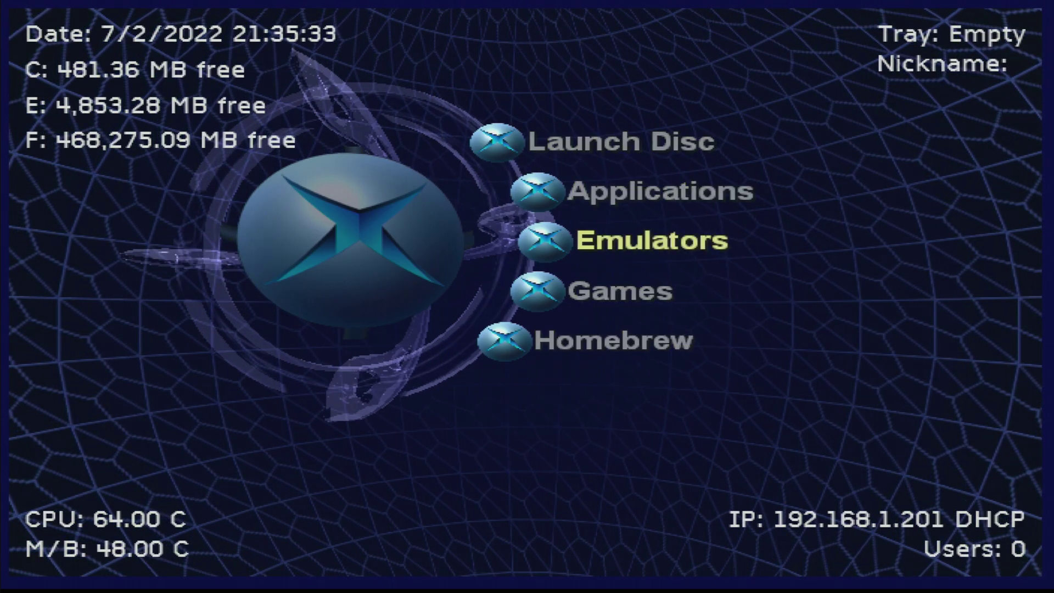
pyautogui.press('Up')
pyautogui.press('Up')
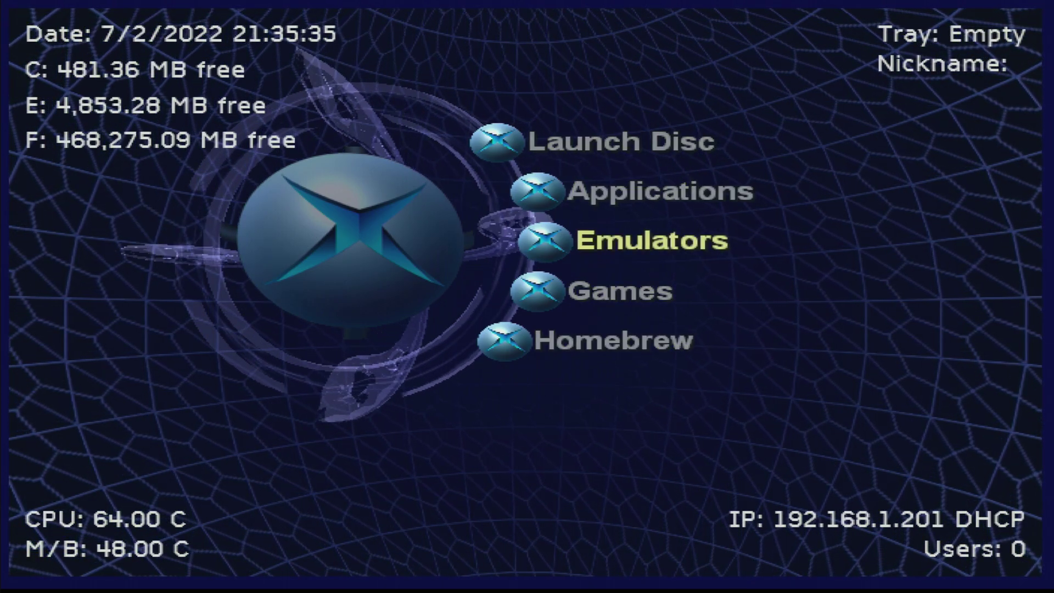
pyautogui.press('Down')
pyautogui.press('Down')
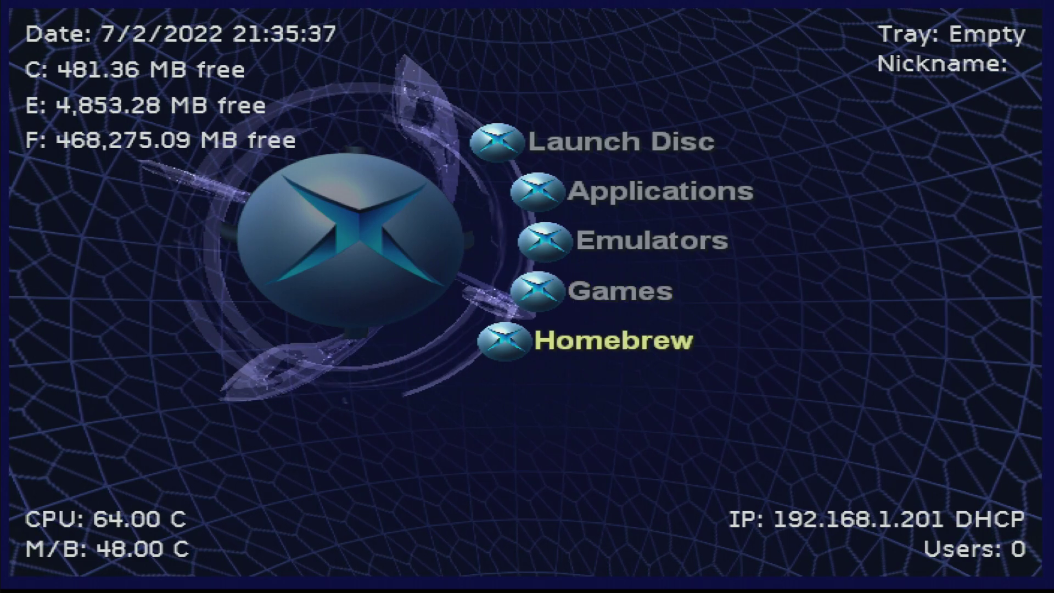
# Step: Open the System submenu and look through its options from Clear Cache to Copy Disc to HDD
pyautogui.press('Down')
pyautogui.press('Return')
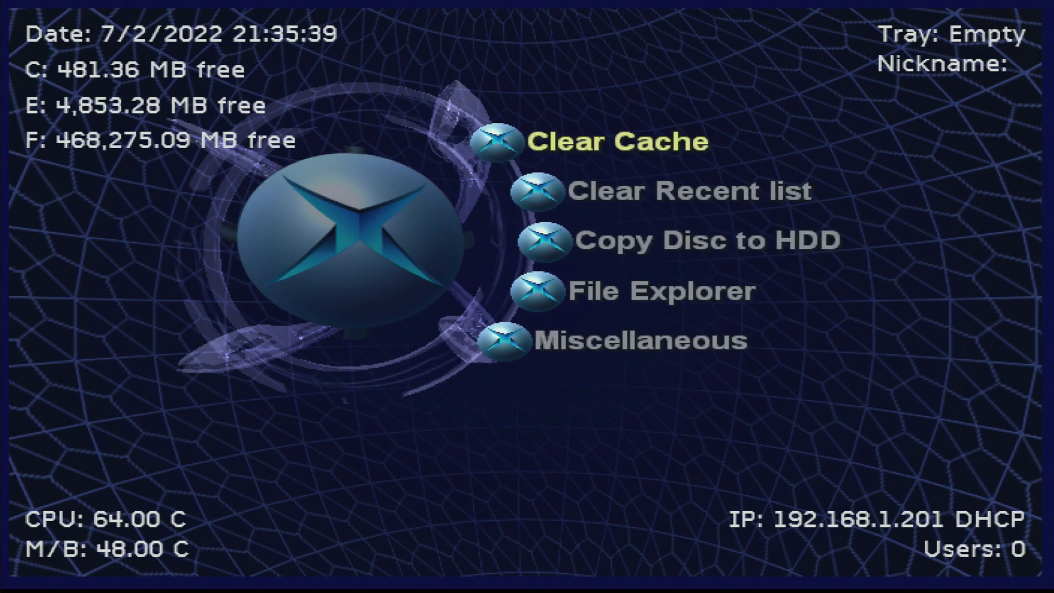
pyautogui.press('Down')
pyautogui.press('Down')
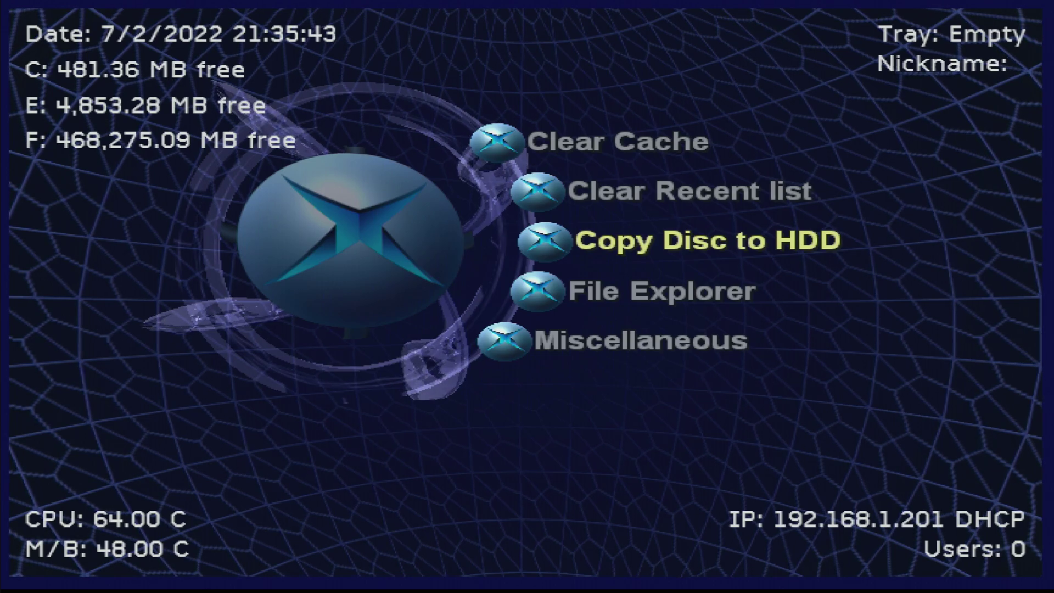
pyautogui.press('Up')
pyautogui.press('Up')
pyautogui.press('Down')
pyautogui.press('Down')
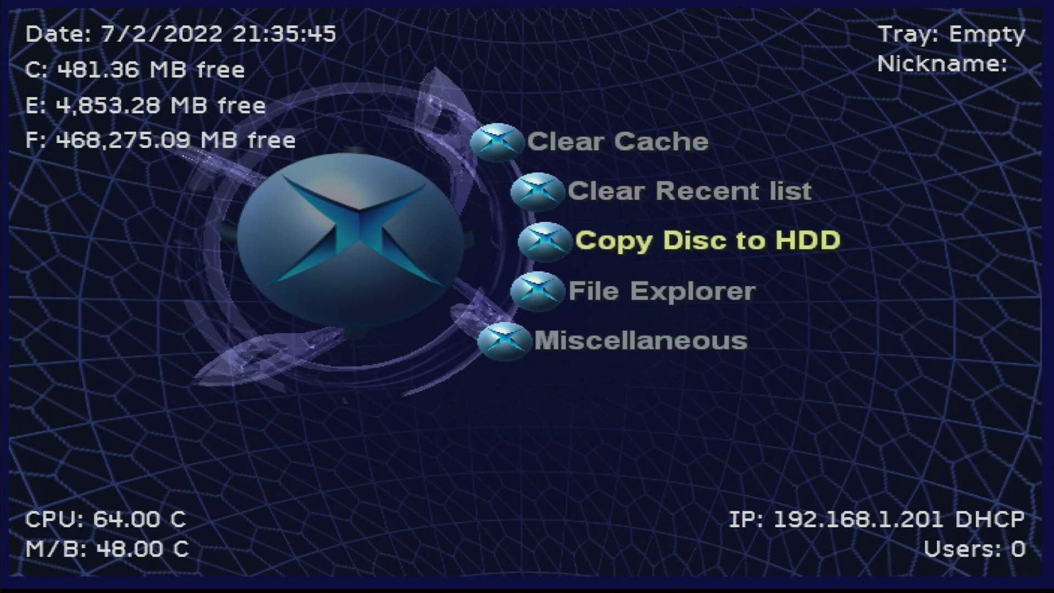
# Step: Go to the Settings entry of the System submenu, open it and look through its options
pyautogui.press('Escape')
pyautogui.press('Down')
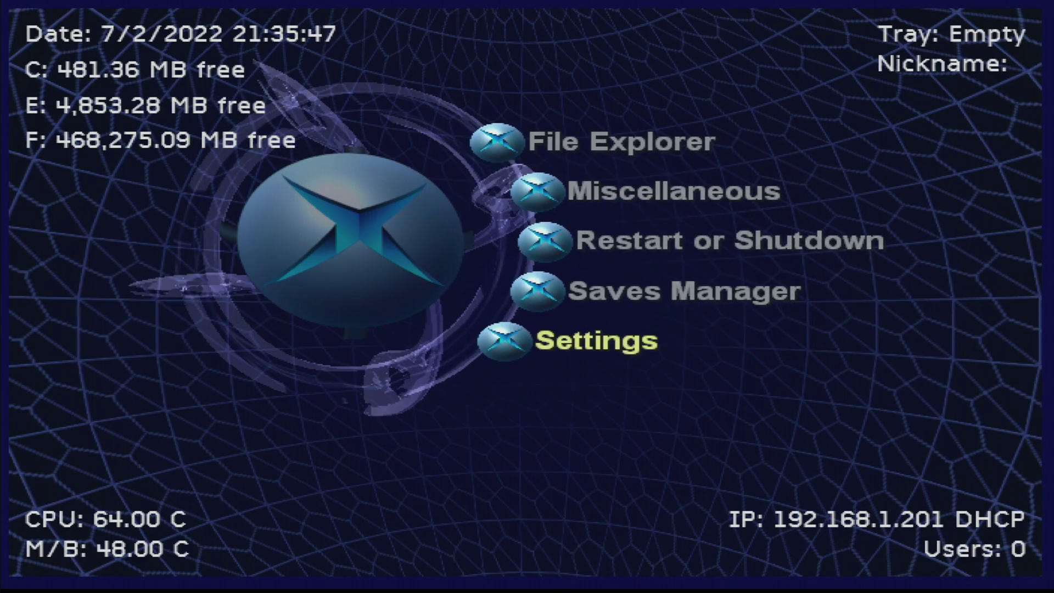
pyautogui.press('Return')
pyautogui.press('Down')
pyautogui.press('Down')
pyautogui.press('Down')
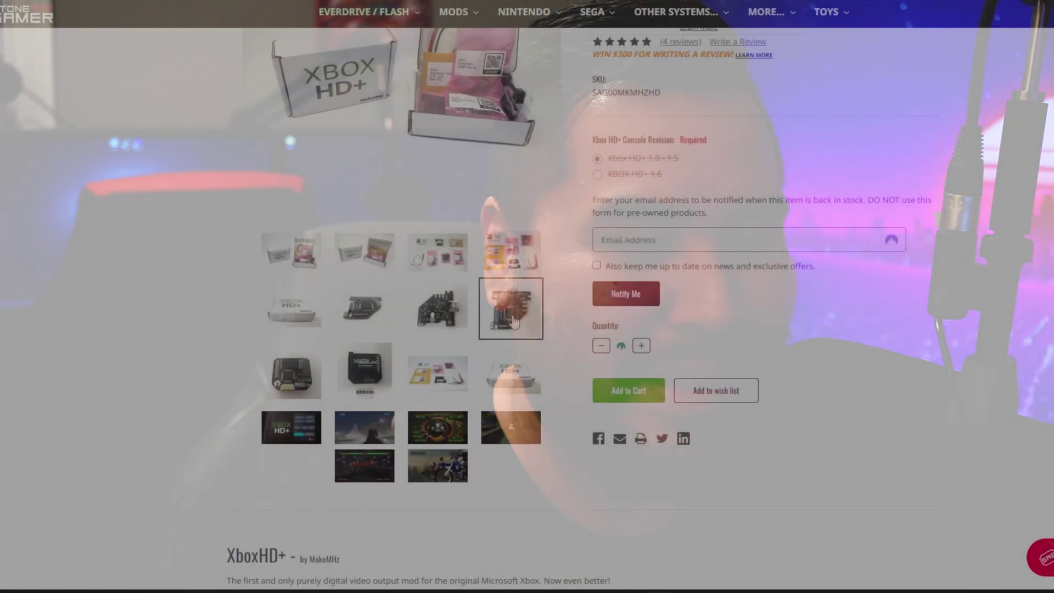
pyautogui.scroll(3, 487, 259)
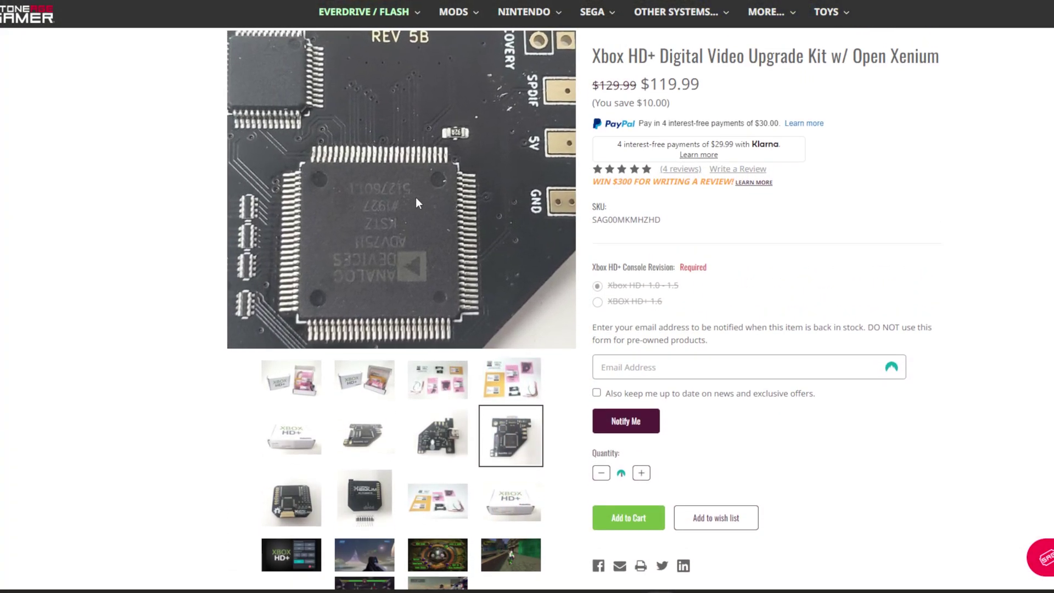